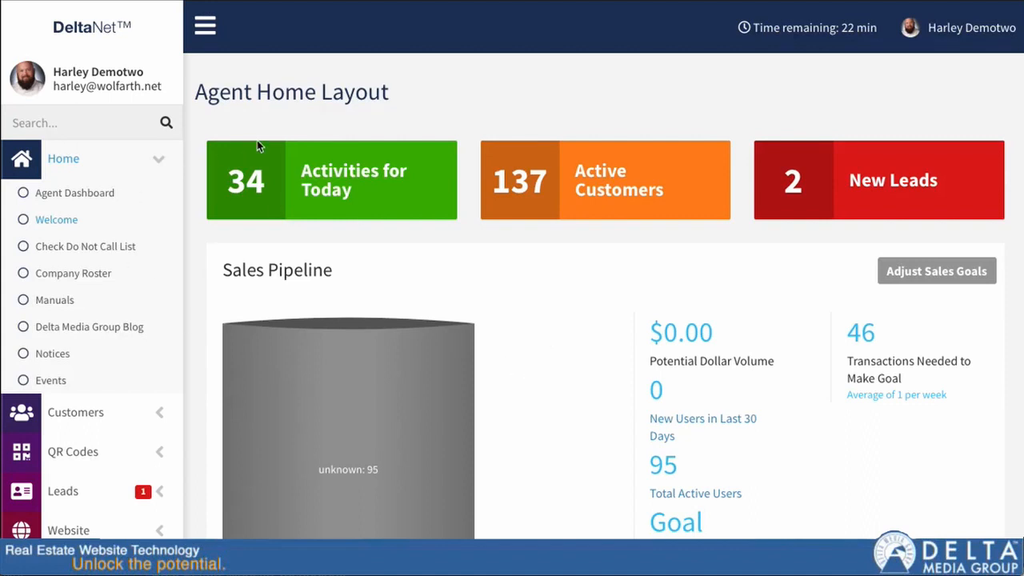
Open the Campaigns & Action Plans page in the Customers section.
click(73, 408)
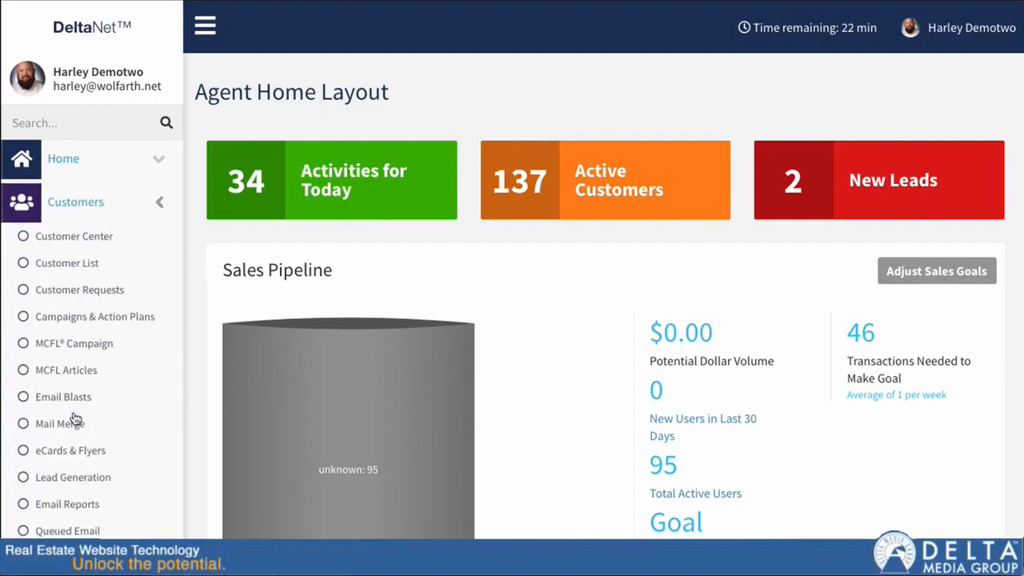
click(82, 314)
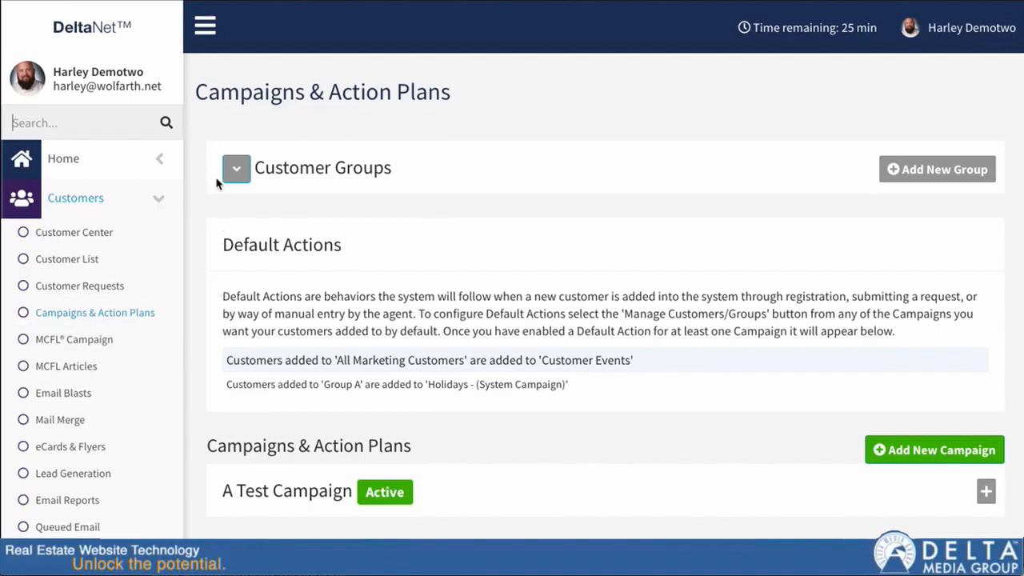
Expand the Customer Groups list to review the existing groups, then collapse it again.
click(236, 169)
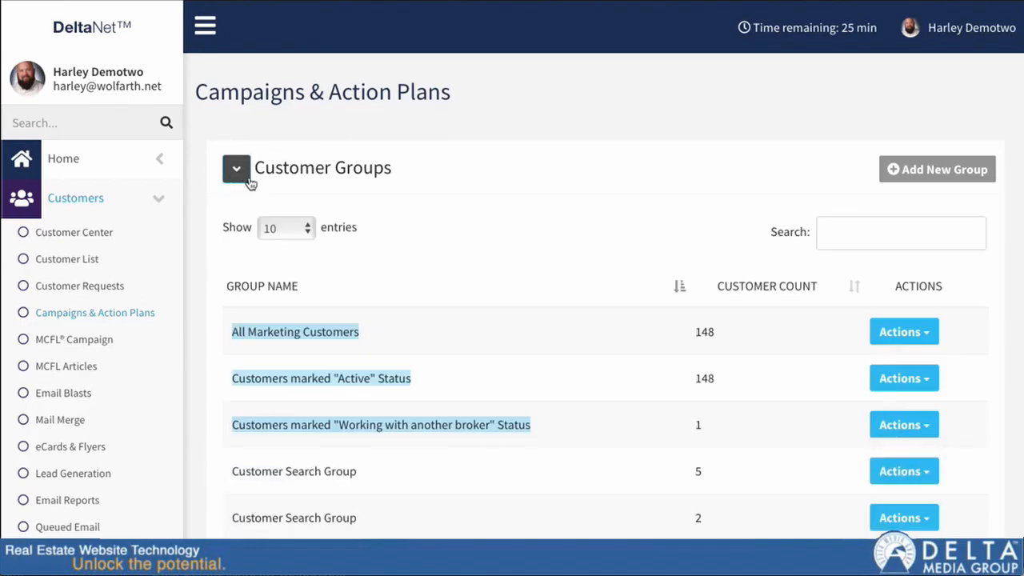
scroll(298, 240, down, 3)
scroll(293, 240, up, 3)
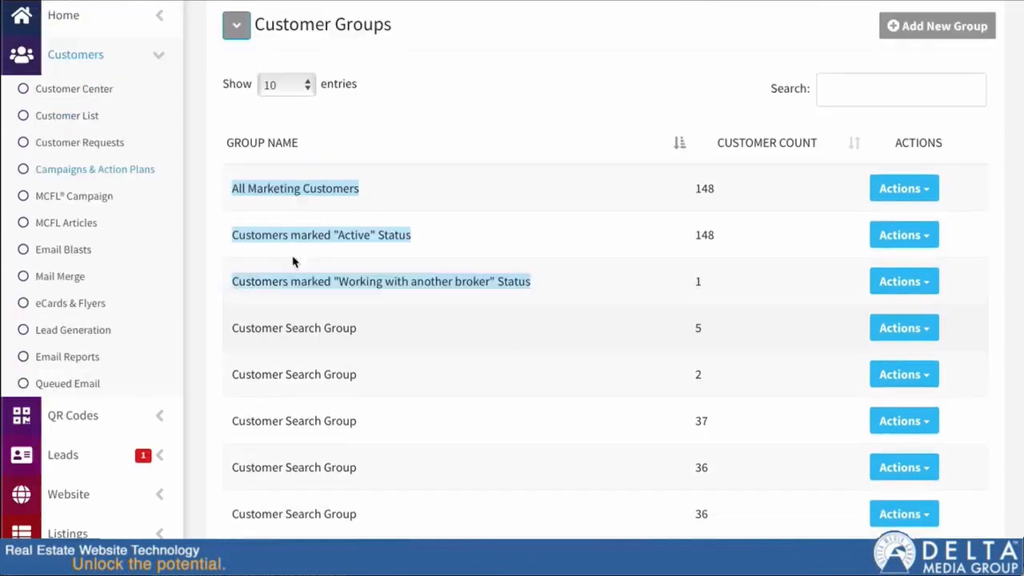
scroll(288, 248, up, 1)
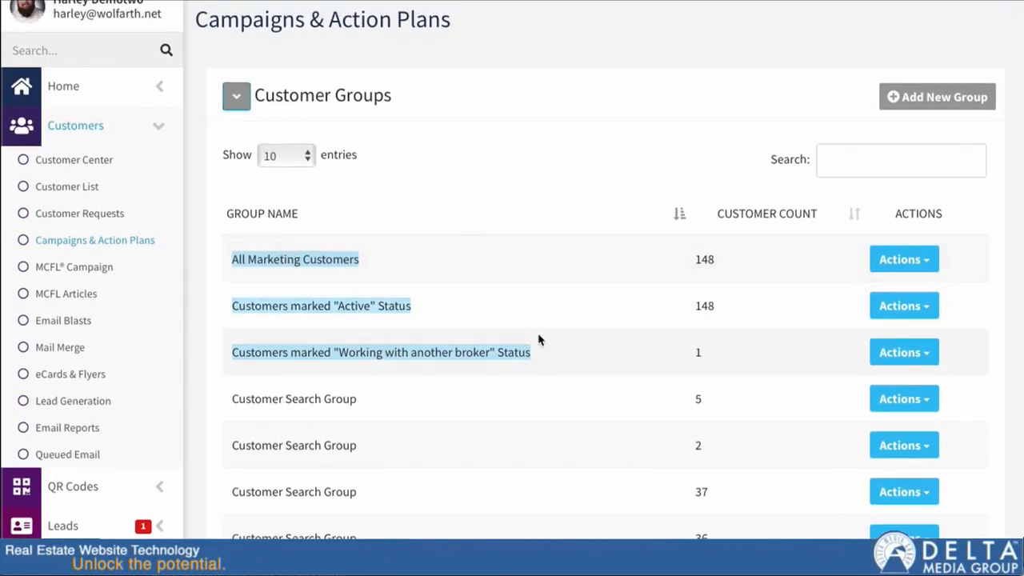
click(237, 96)
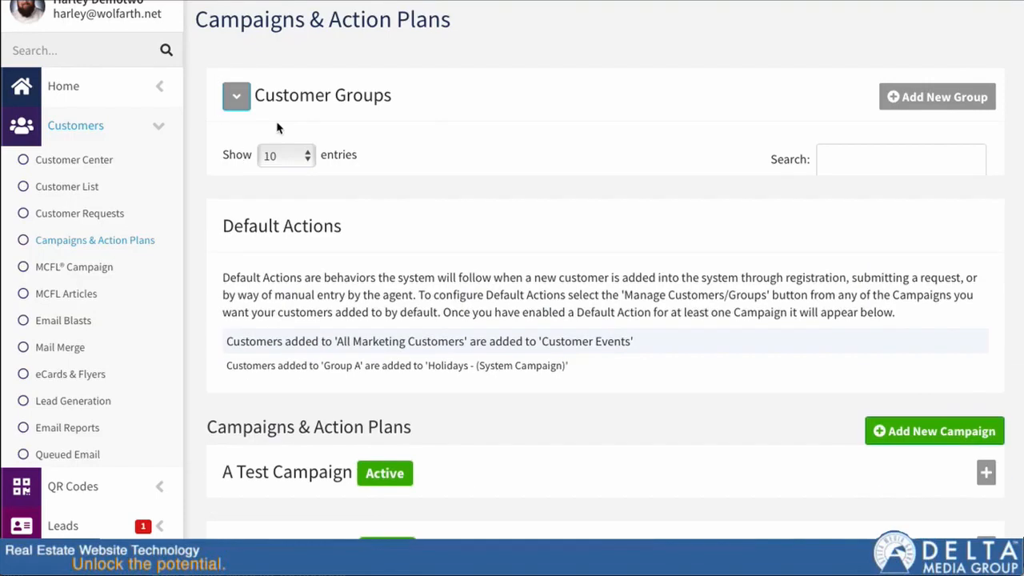
Browse the list of campaigns and preview the Holidays - (System Campaign) details.
scroll(337, 216, down, 2)
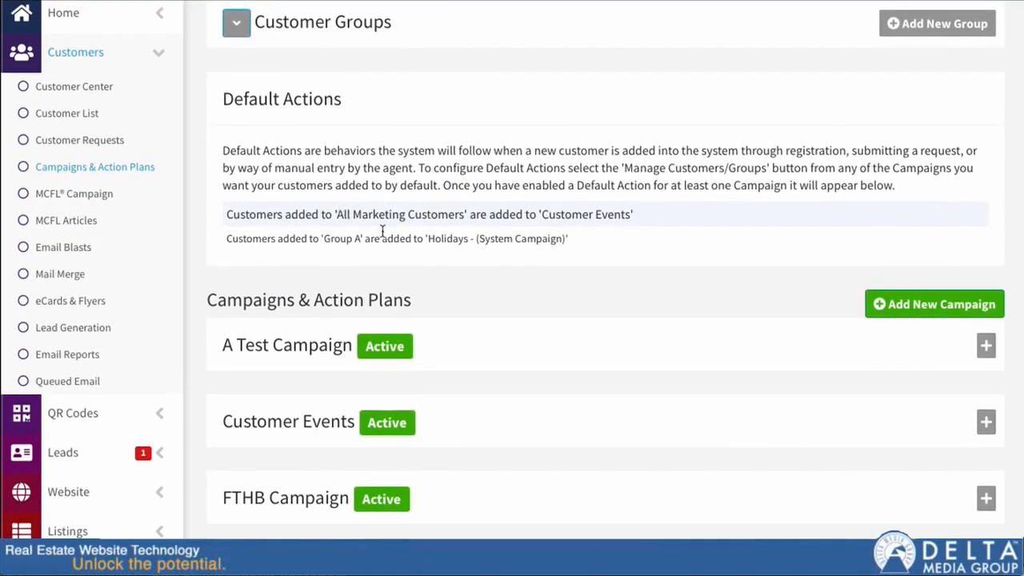
scroll(385, 240, down, 2)
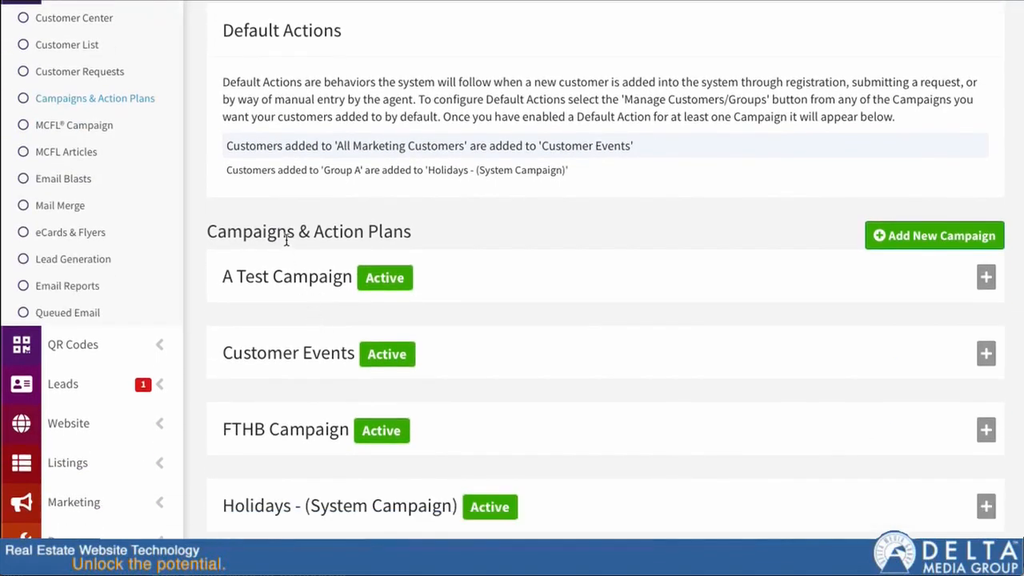
scroll(286, 240, down, 6)
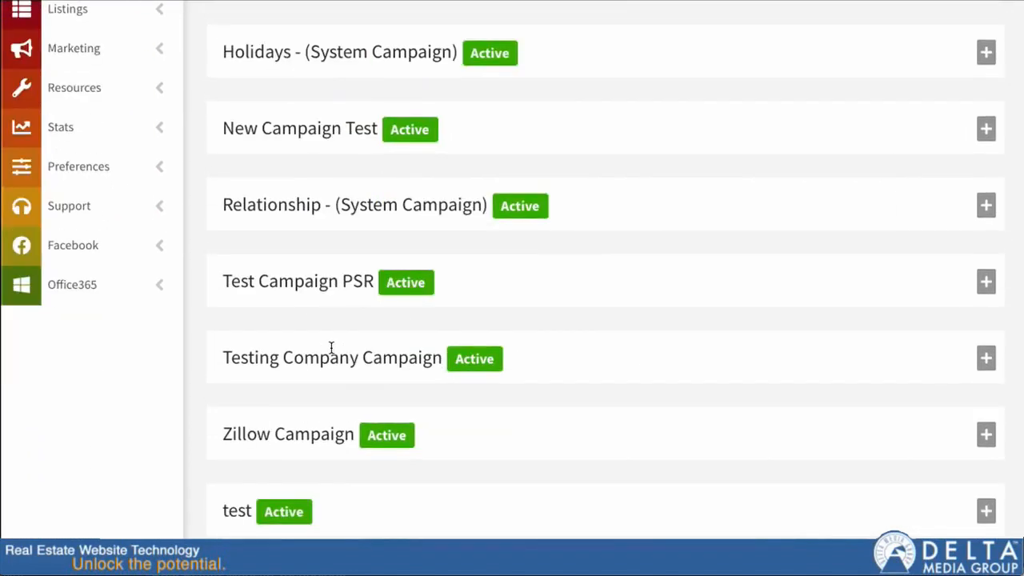
scroll(360, 350, up, 4)
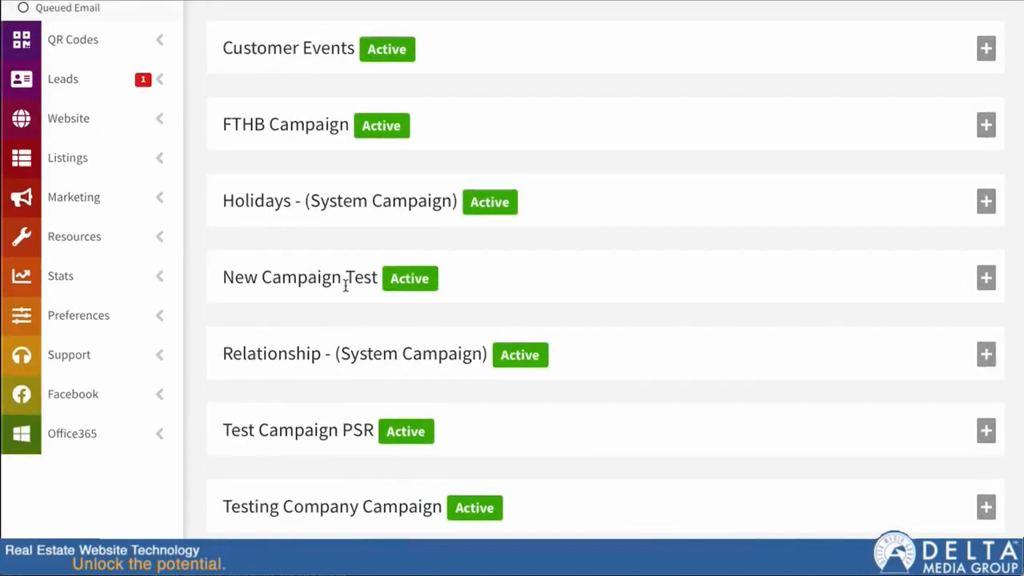
click(987, 205)
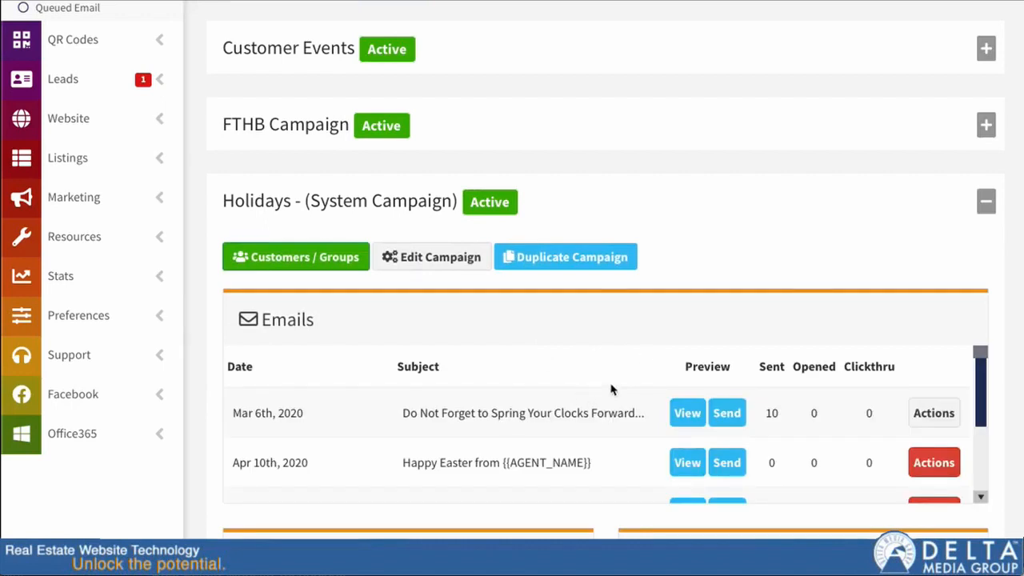
click(987, 205)
scroll(399, 362, down, 1)
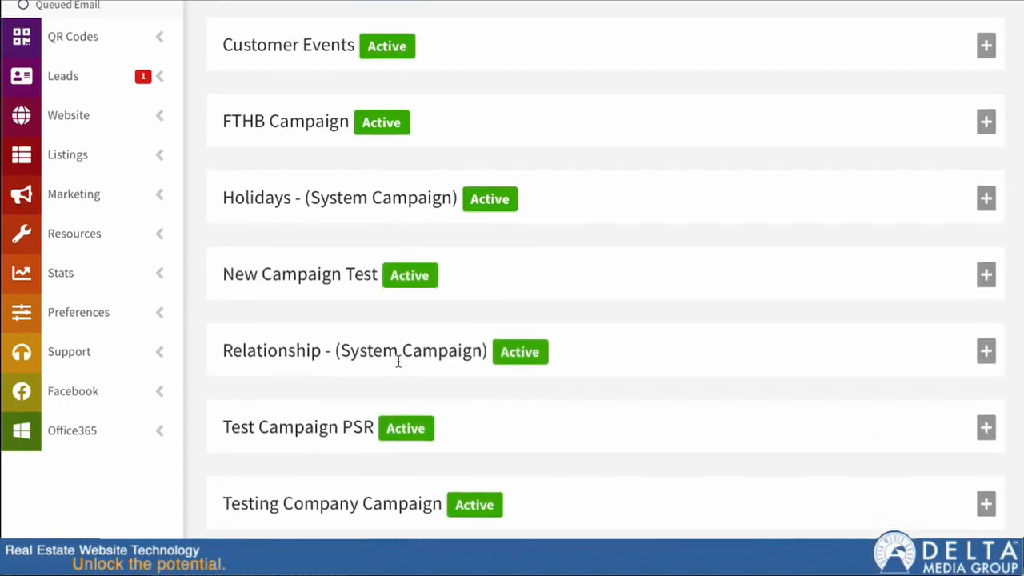
scroll(349, 346, up, 1)
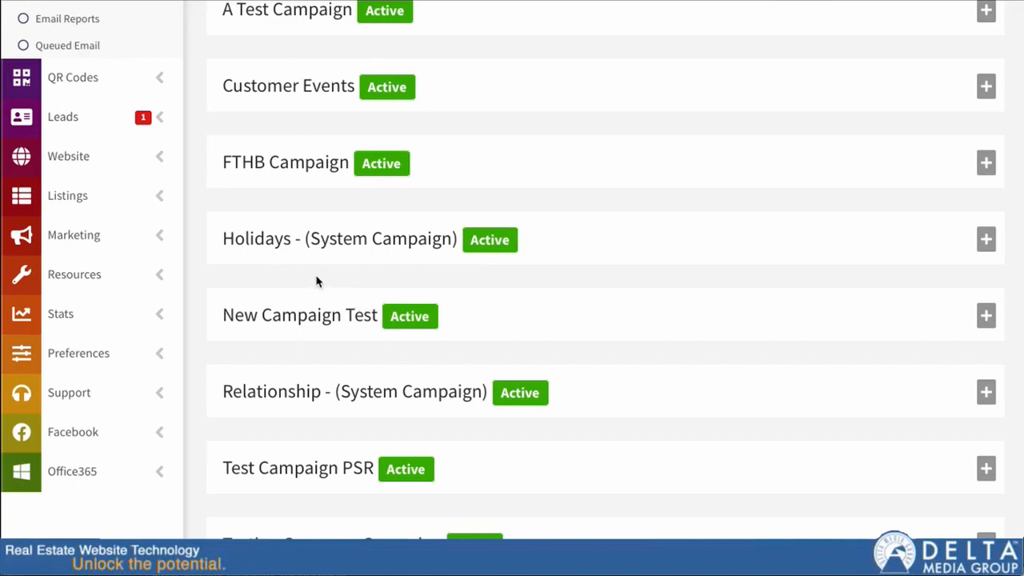
scroll(480, 366, up, 2)
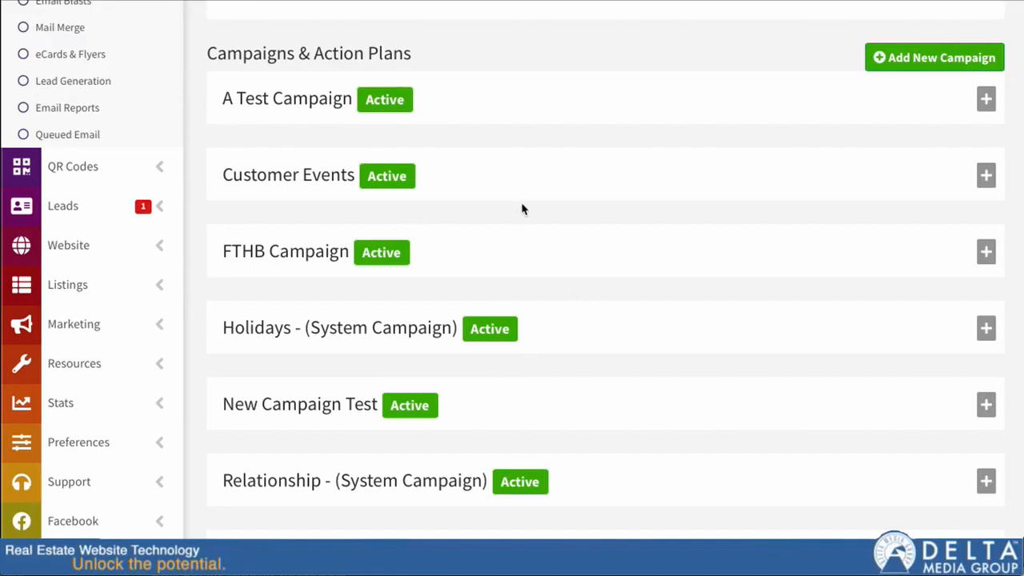
scroll(601, 280, up, 3)
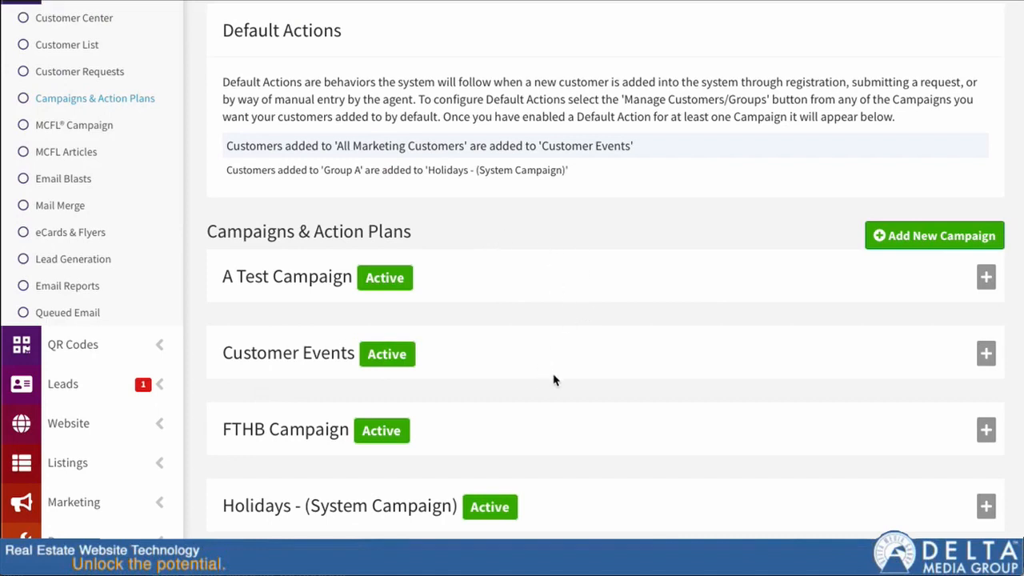
scroll(549, 371, down, 2)
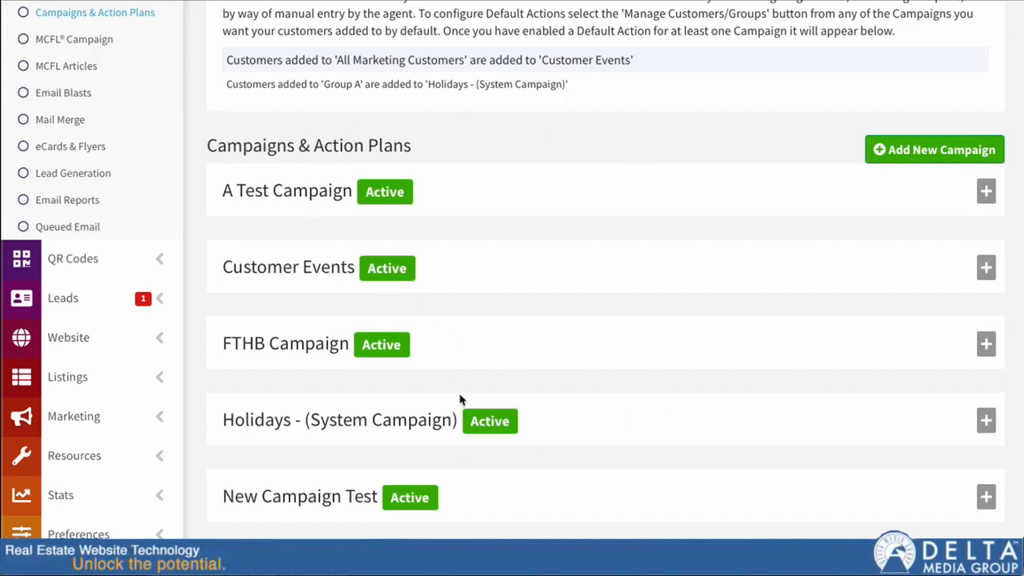
Expand the Holidays - (System Campaign) and remove Group A from its Customers / Groups.
click(986, 421)
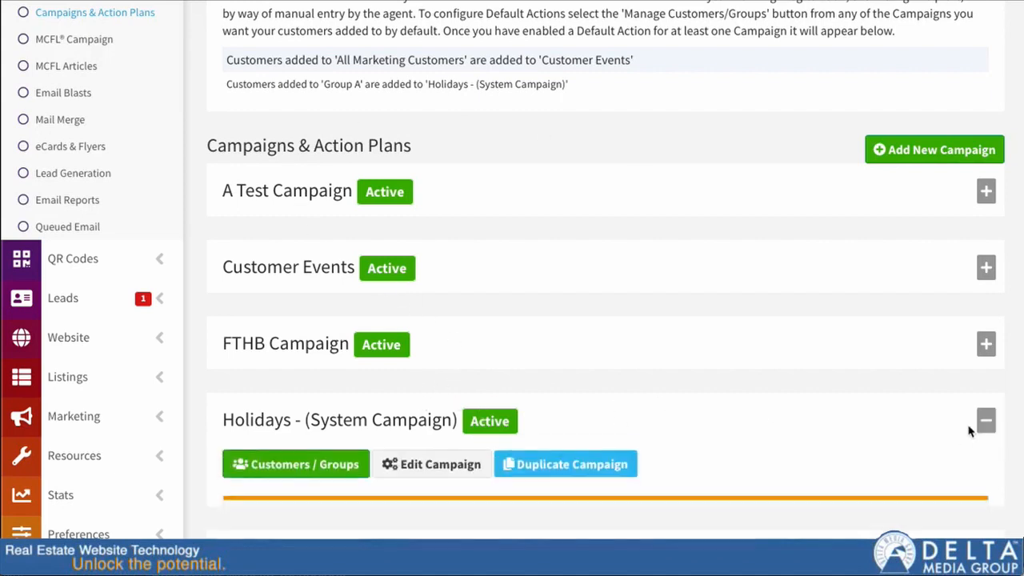
scroll(748, 468, down, 1)
scroll(743, 461, down, 1)
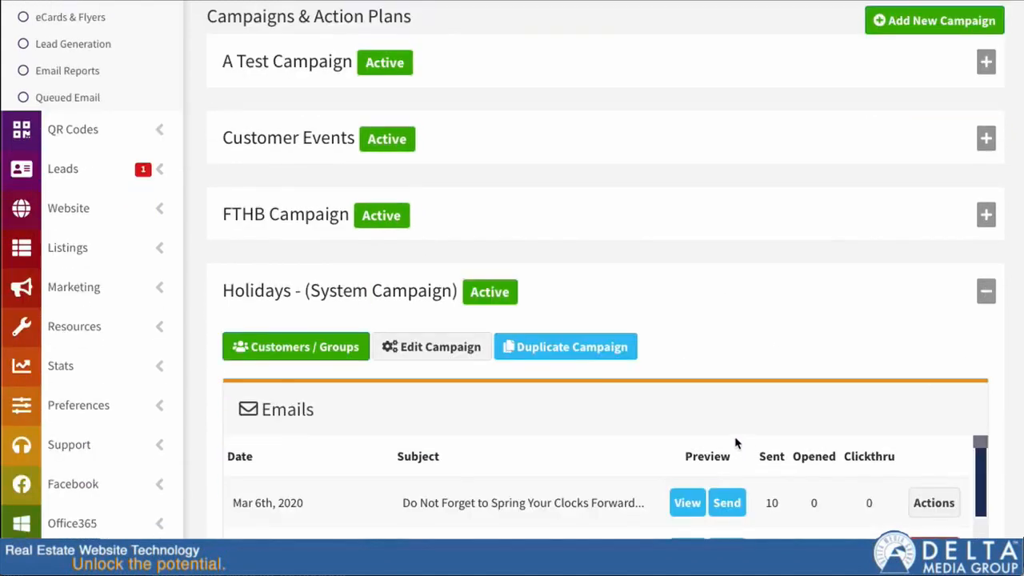
scroll(736, 444, down, 2)
scroll(1005, 352, down, 3)
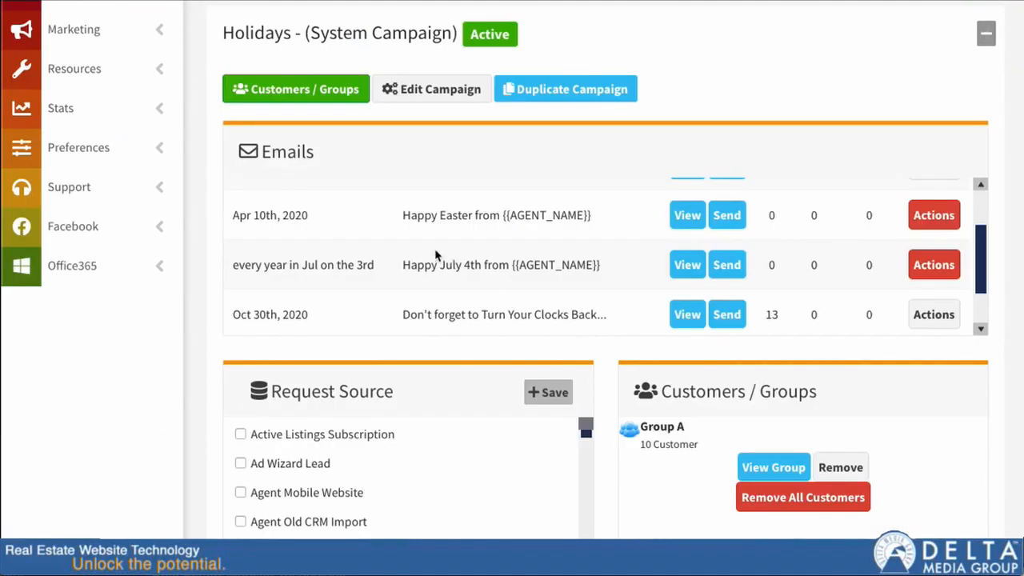
scroll(606, 364, down, 1)
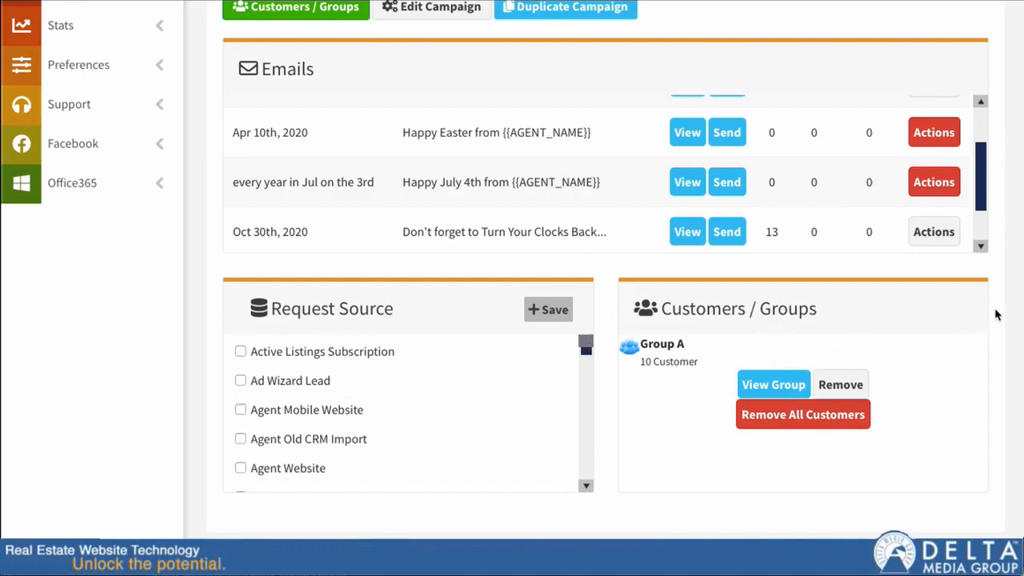
scroll(997, 317, up, 1)
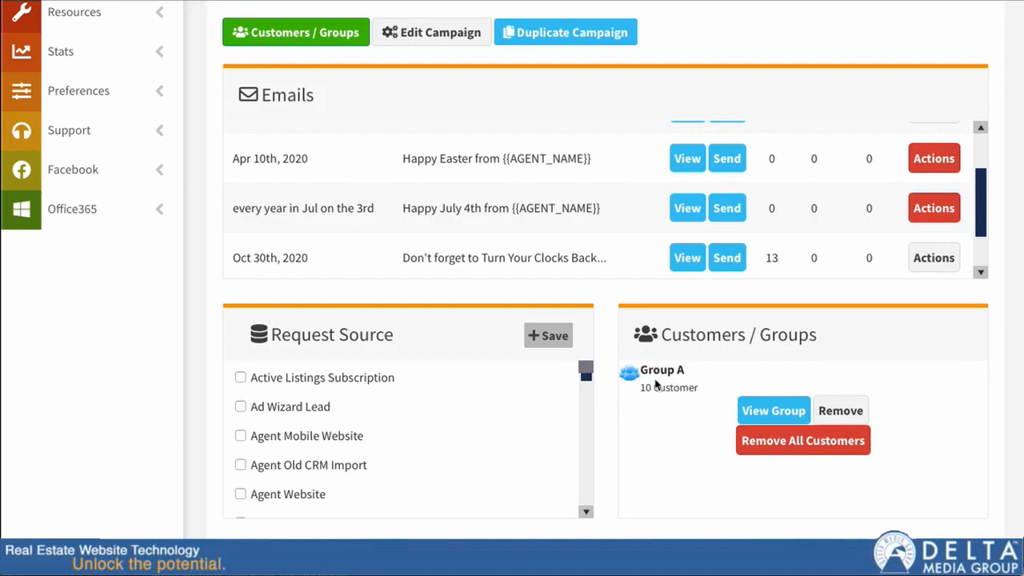
click(830, 411)
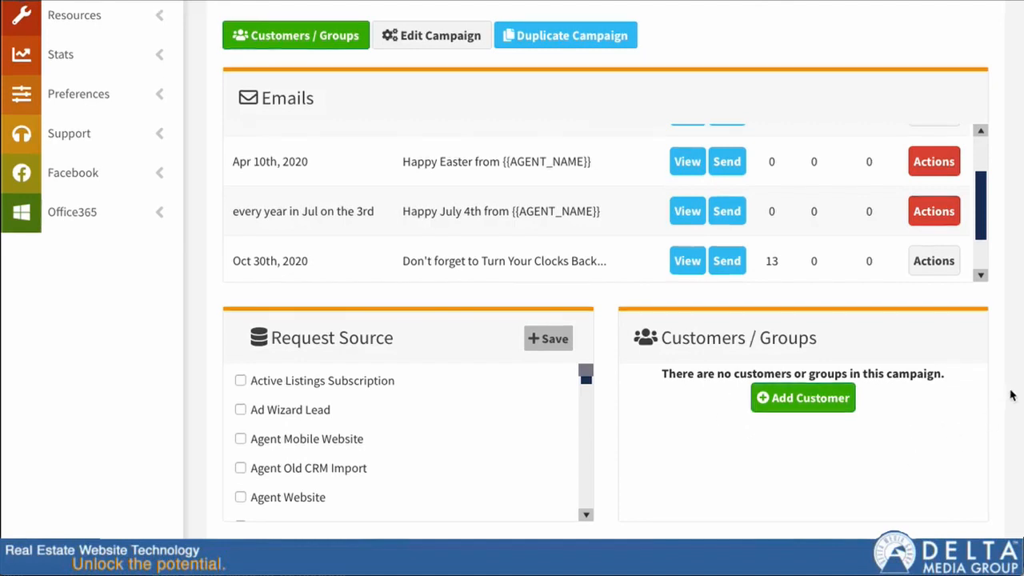
Open the add-customer dialog and choose to add selected contacts and groups to this campaign.
click(801, 400)
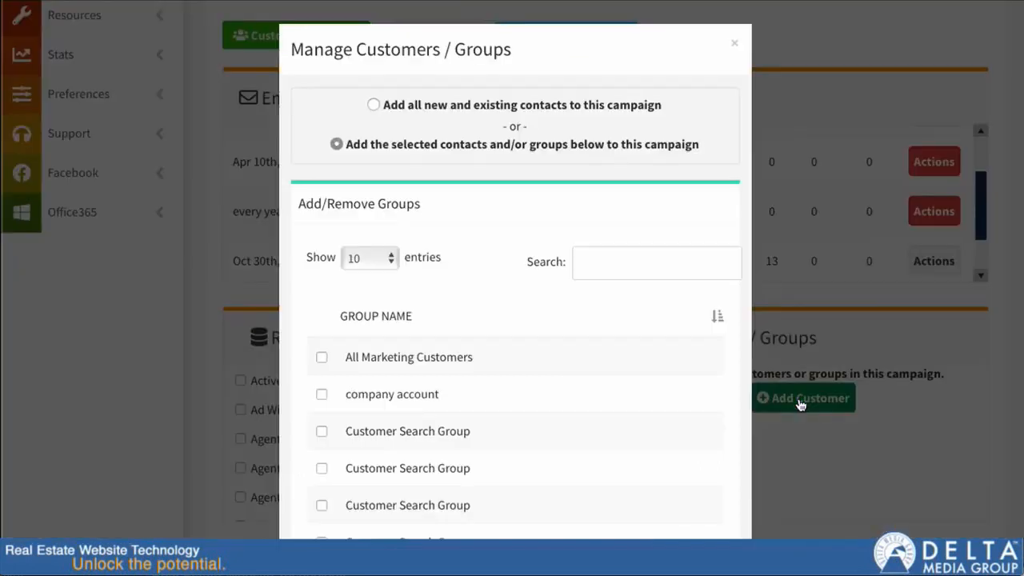
click(374, 105)
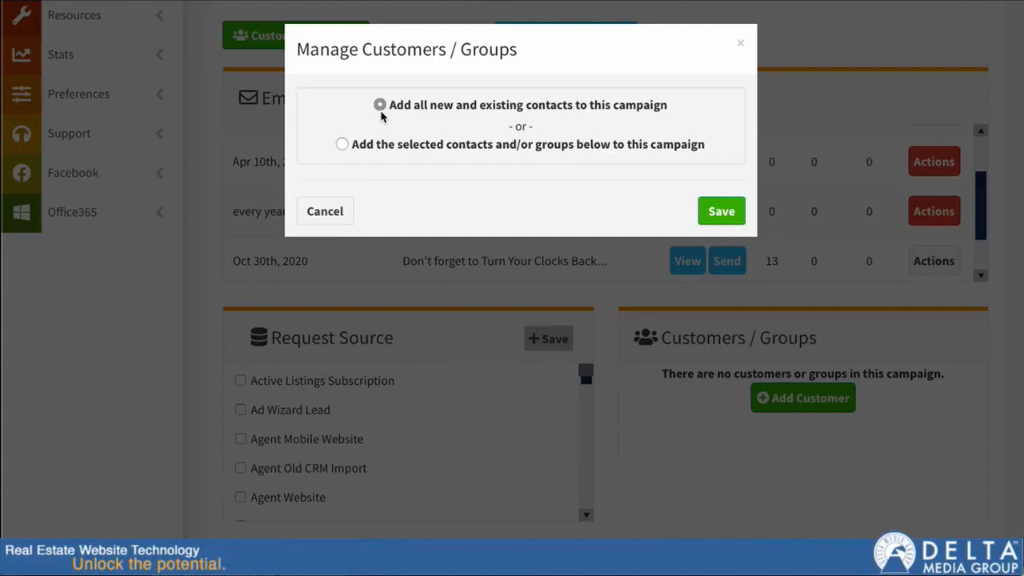
click(343, 145)
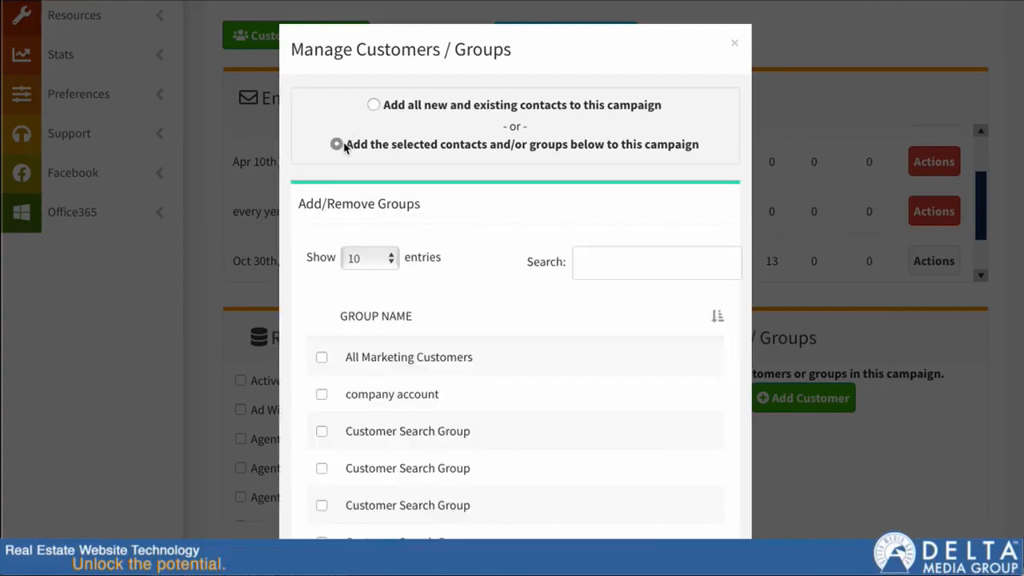
Check the adminentry broadcasttest4 and broadcasttest5 customers in the Add/Remove Customers list.
scroll(450, 164, down, 1)
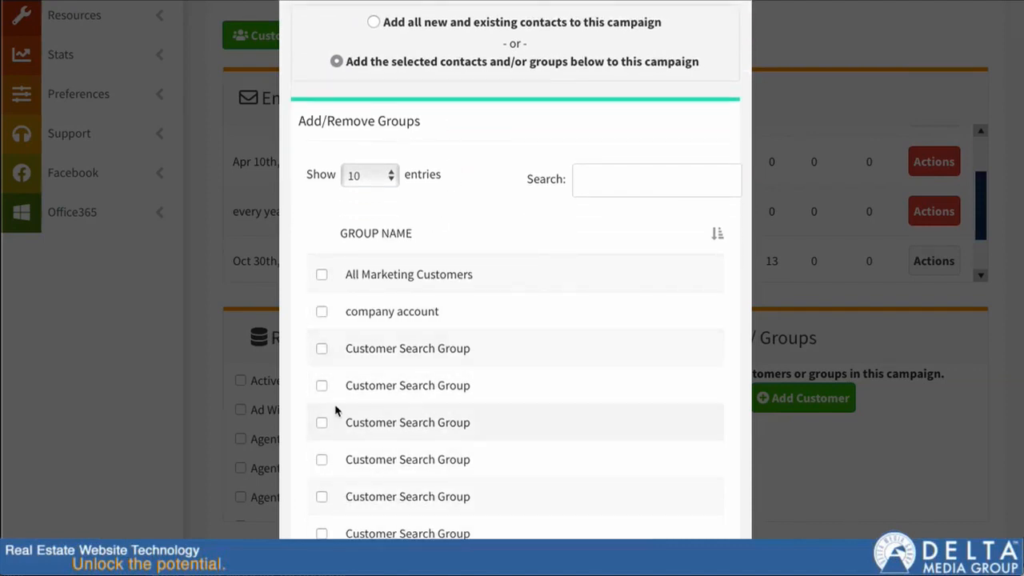
scroll(335, 414, down, 3)
scroll(331, 415, down, 5)
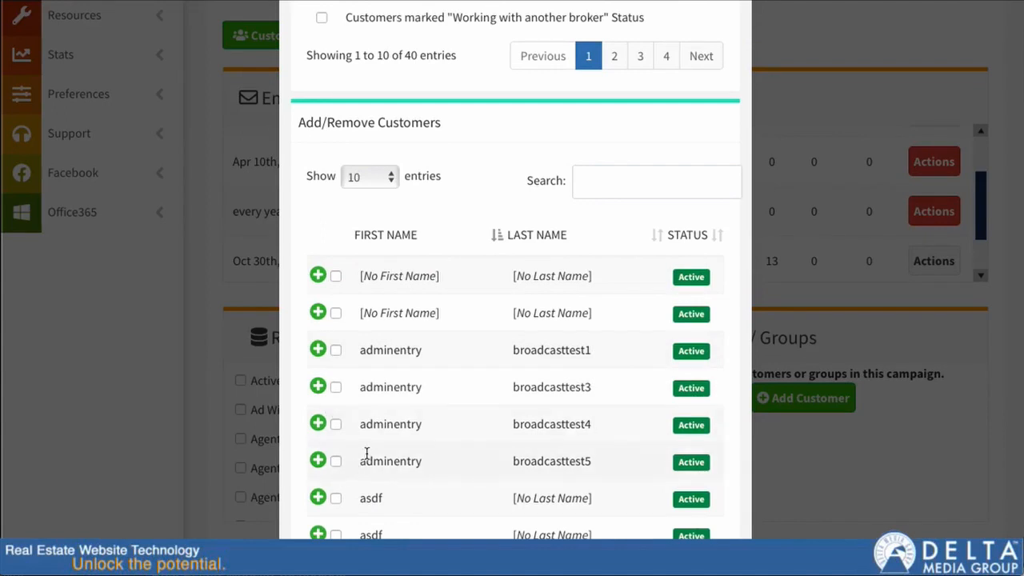
click(336, 425)
click(336, 502)
scroll(349, 506, down, 2)
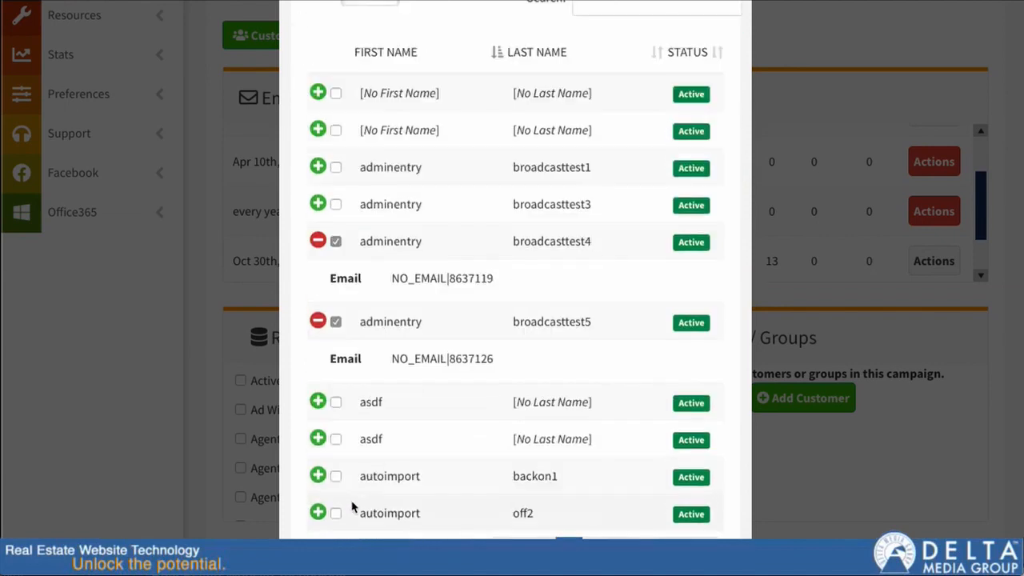
click(337, 476)
Search the customer list for test and check one more matching customer.
scroll(496, 450, up, 5)
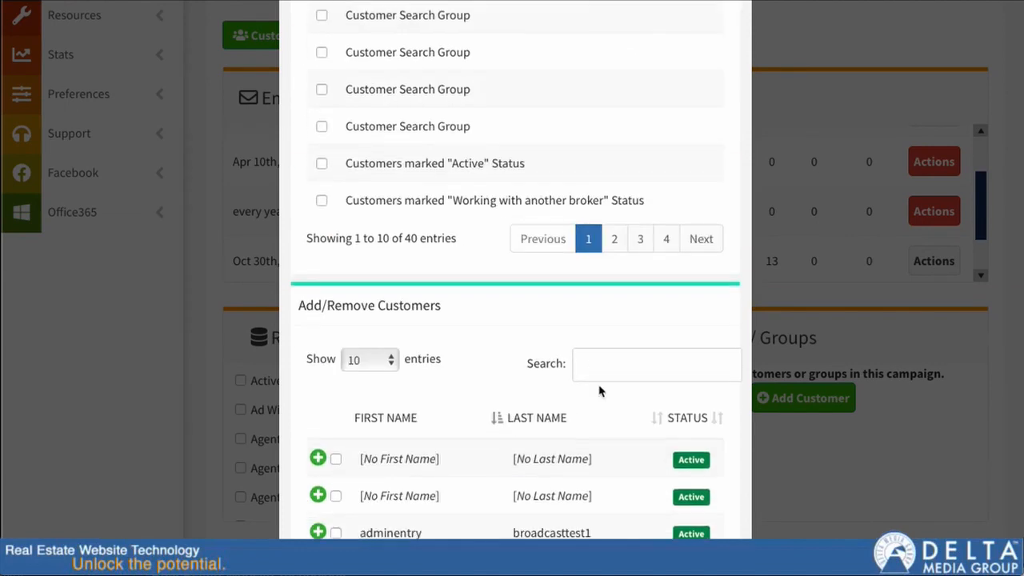
scroll(600, 390, down, 1)
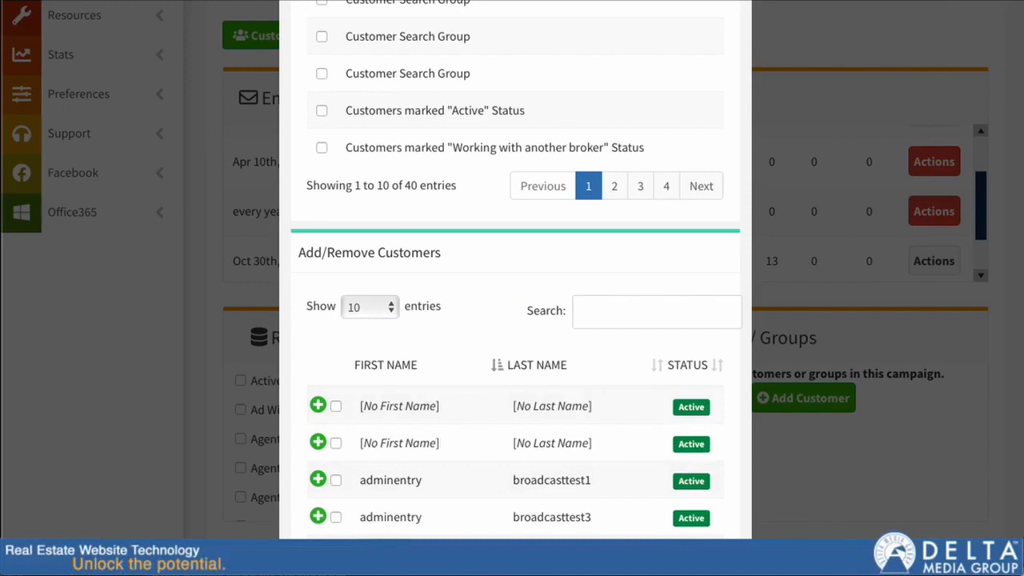
click(604, 319)
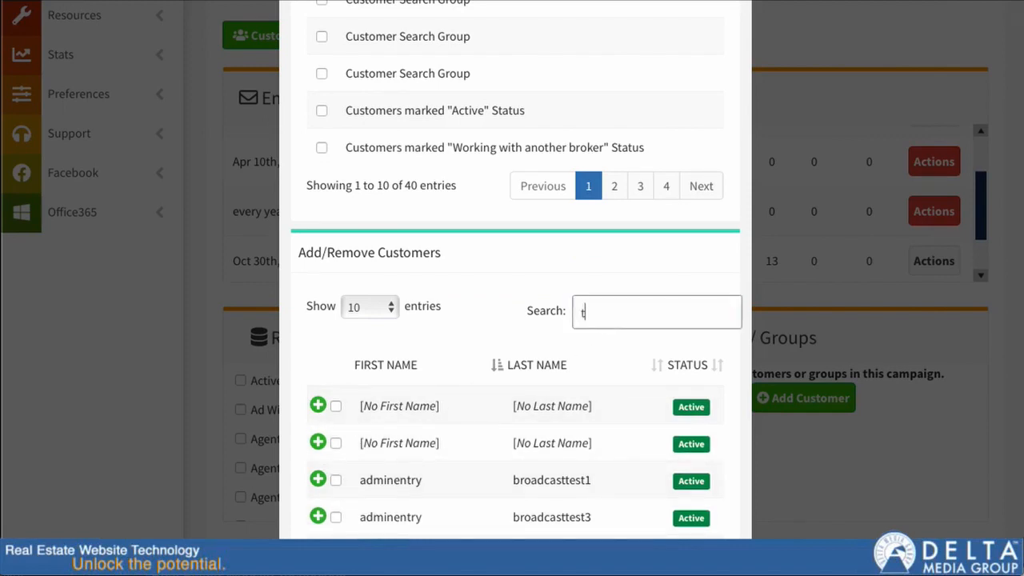
text(test)
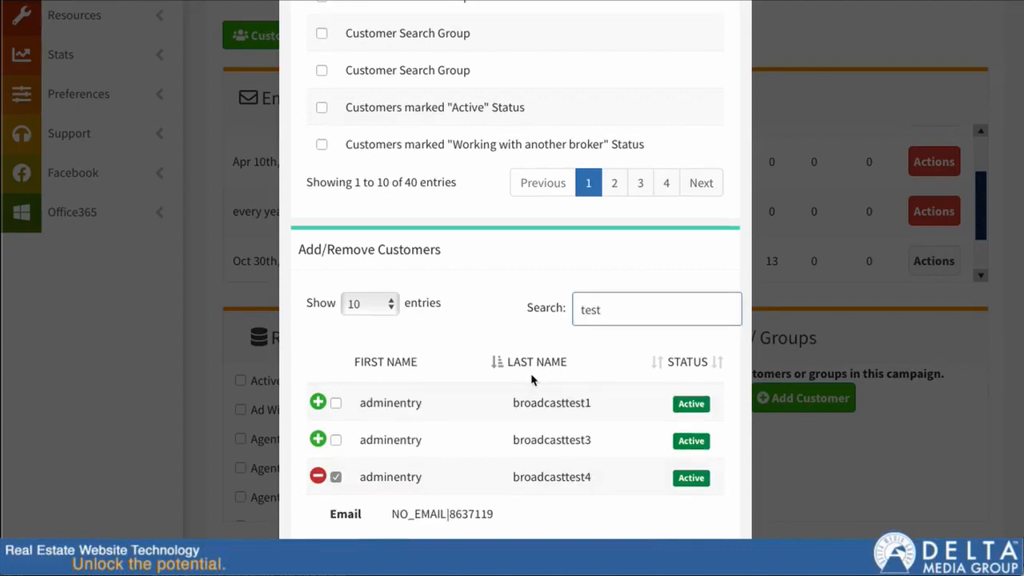
scroll(531, 379, down, 4)
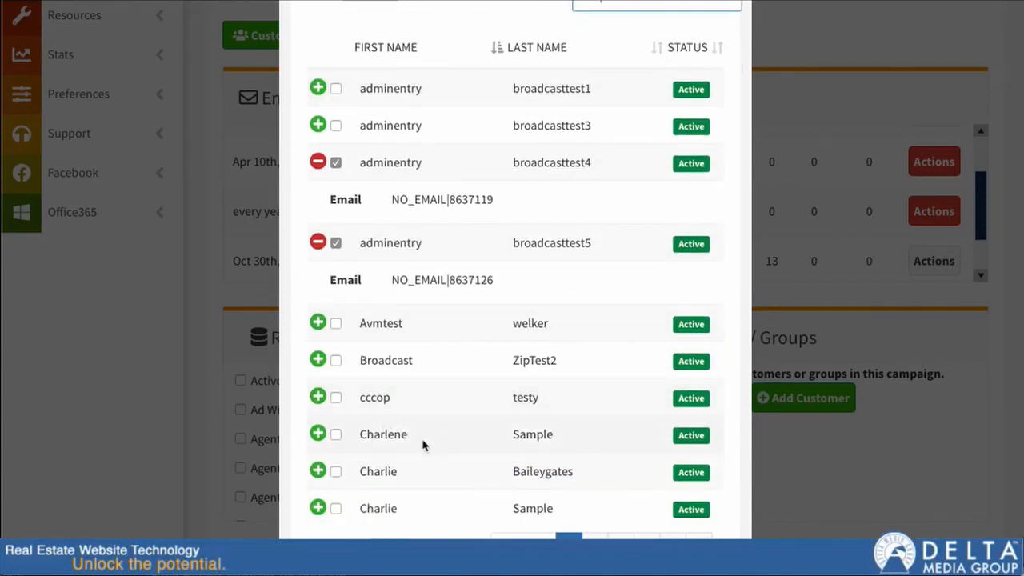
click(336, 436)
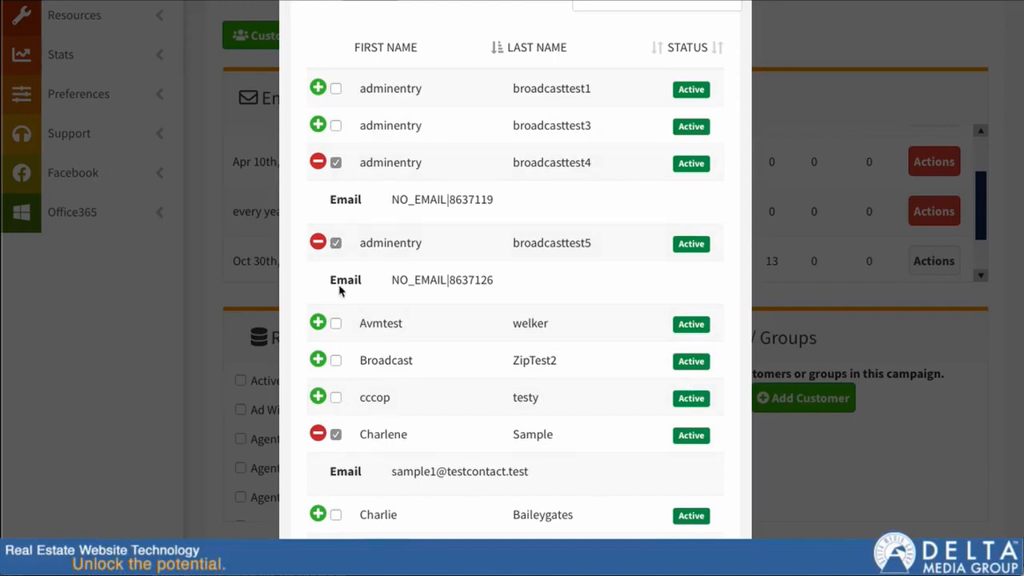
scroll(414, 325, up, 1)
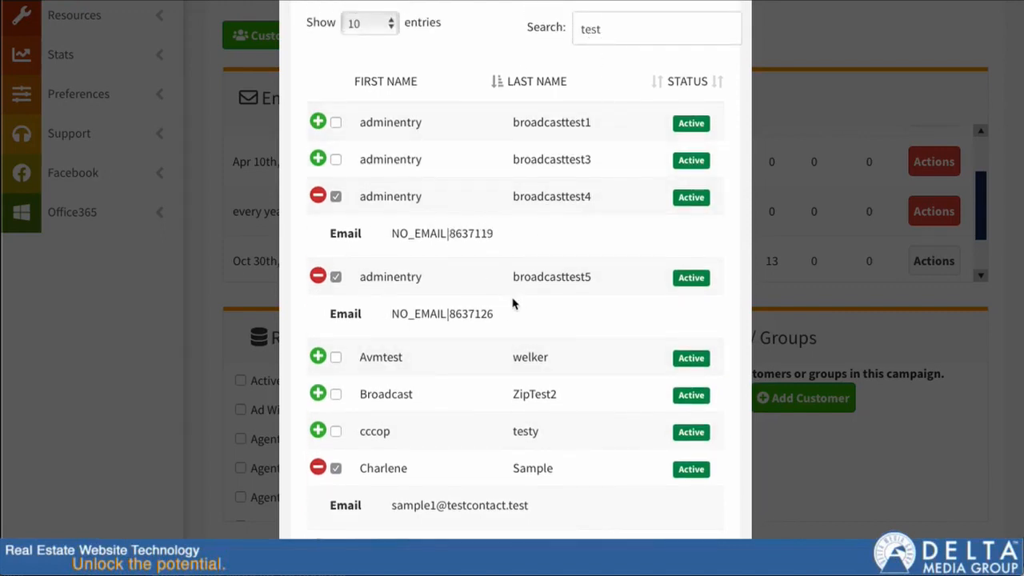
Clear the test search from the Add/Remove Customers list.
scroll(574, 388, down, 2)
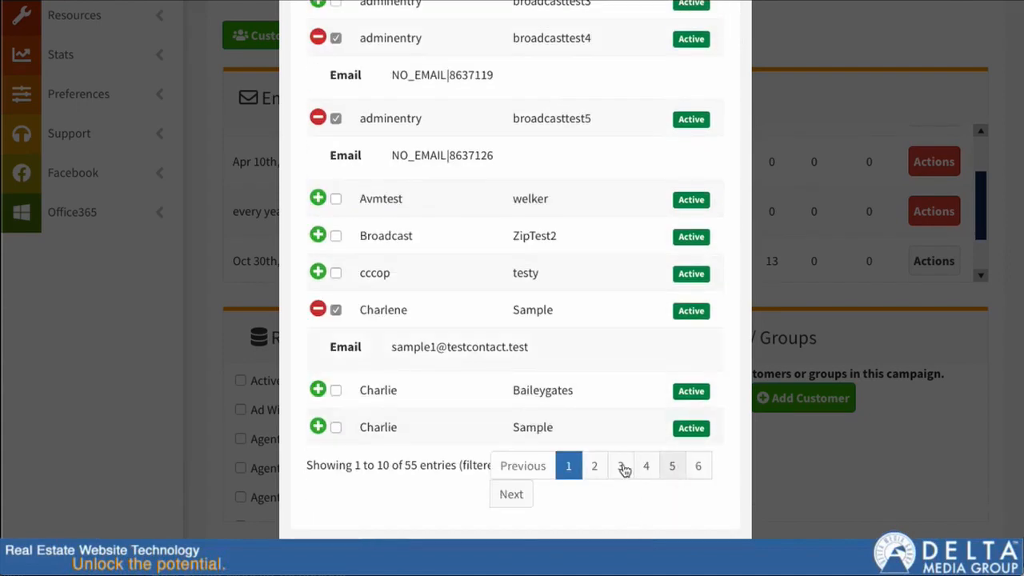
scroll(613, 459, up, 4)
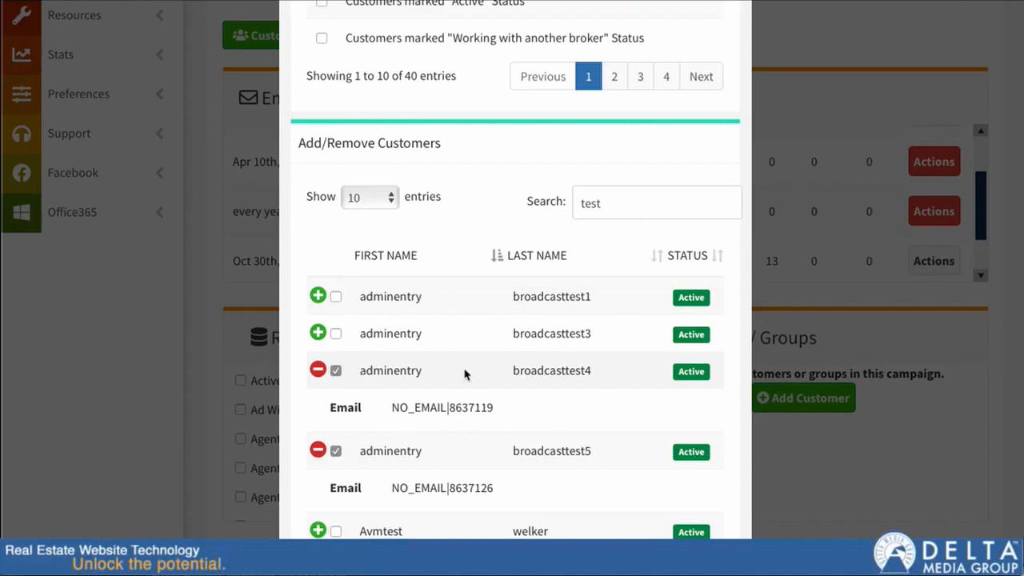
double_click(589, 204)
key(BackSpace)
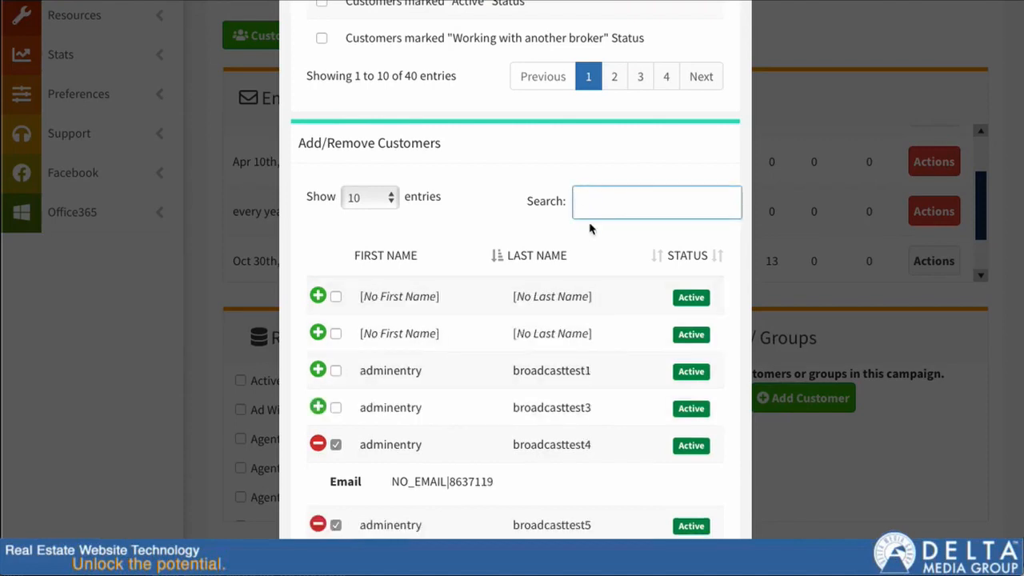
scroll(544, 352, down, 2)
scroll(490, 465, up, 4)
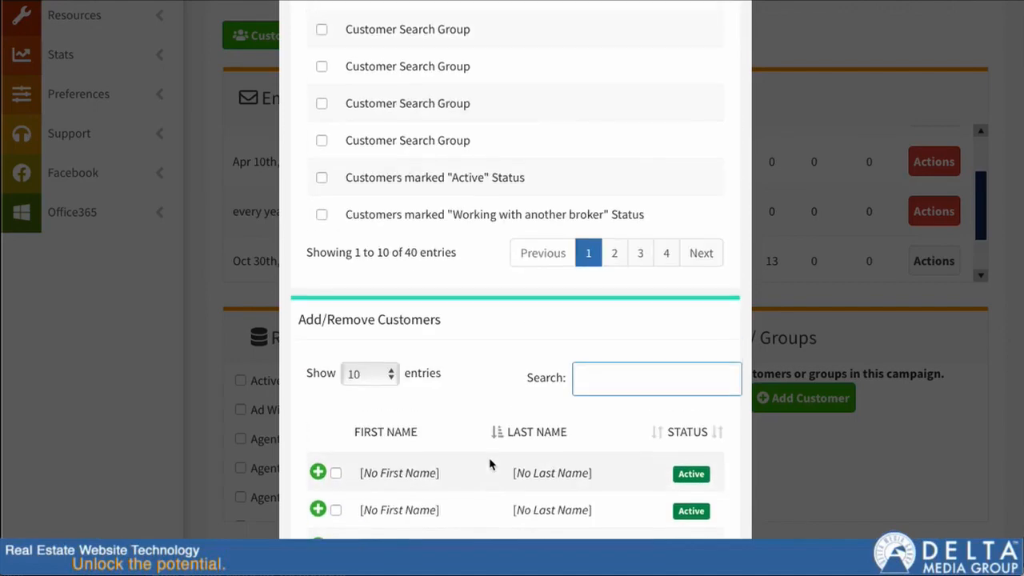
scroll(490, 465, up, 3)
click(322, 148)
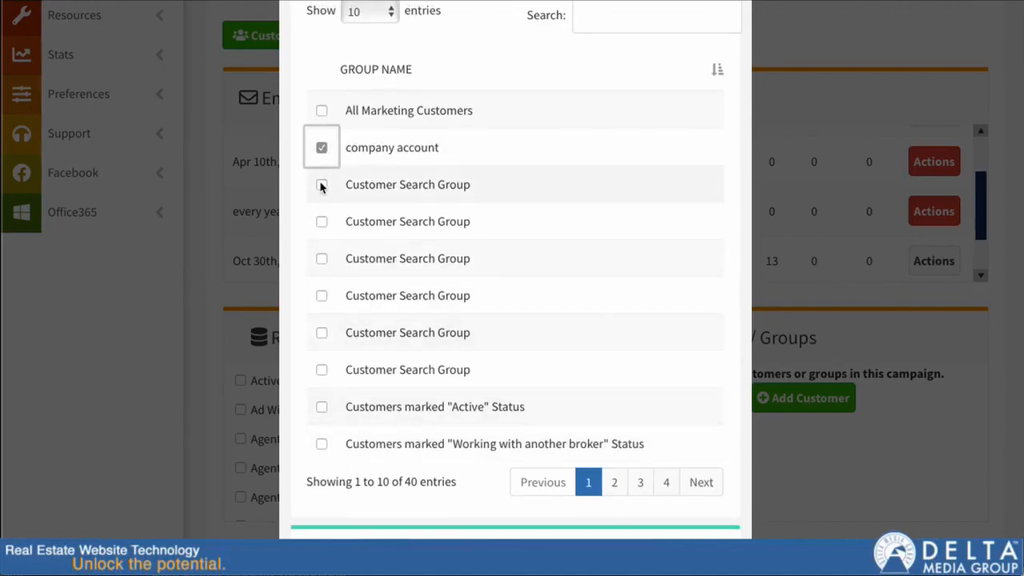
click(322, 185)
scroll(432, 357, down, 3)
scroll(432, 358, up, 3)
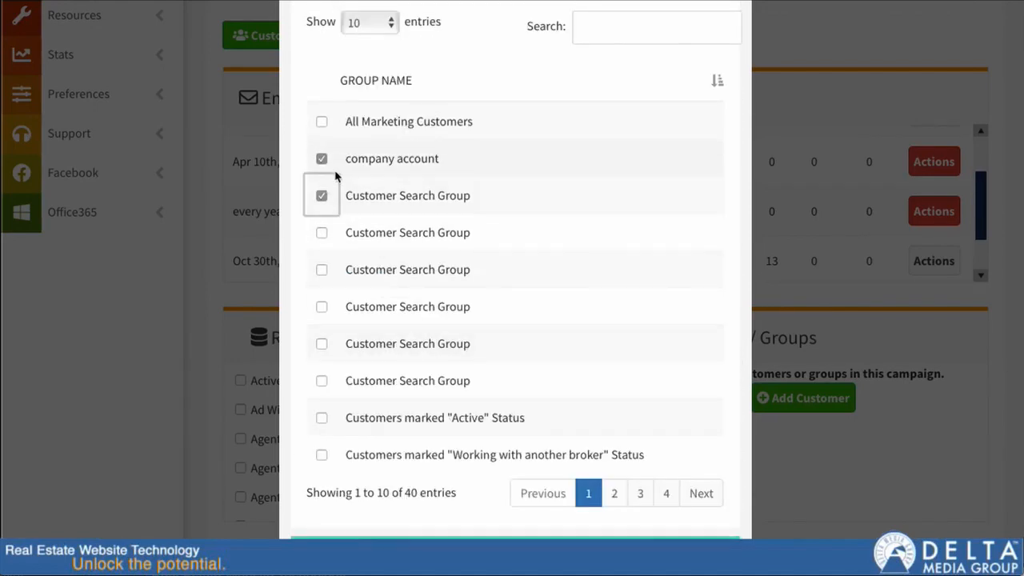
click(321, 196)
click(321, 158)
Go to the second page of groups and check Group A.
scroll(384, 305, down, 1)
scroll(416, 337, down, 2)
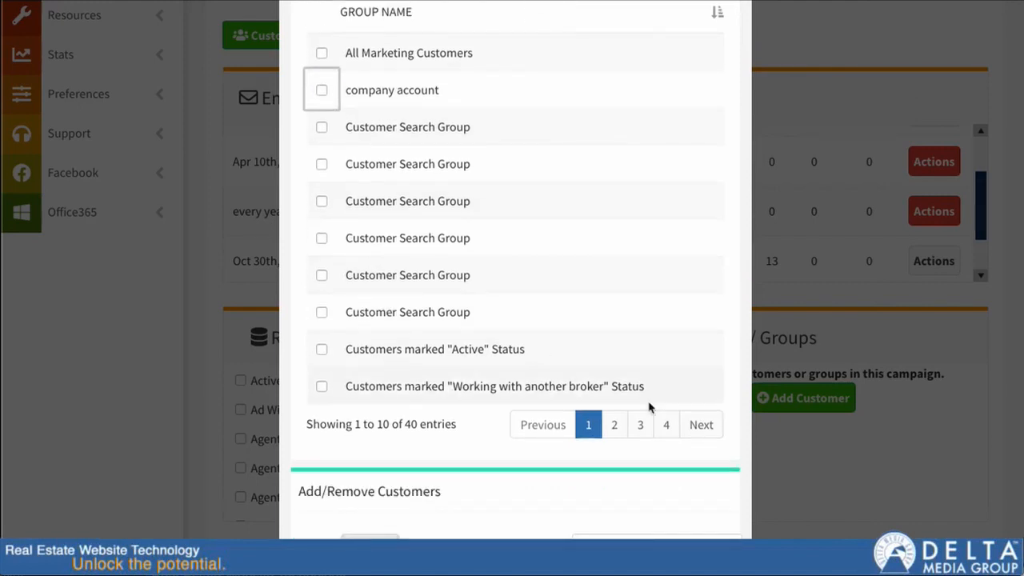
click(615, 426)
click(324, 239)
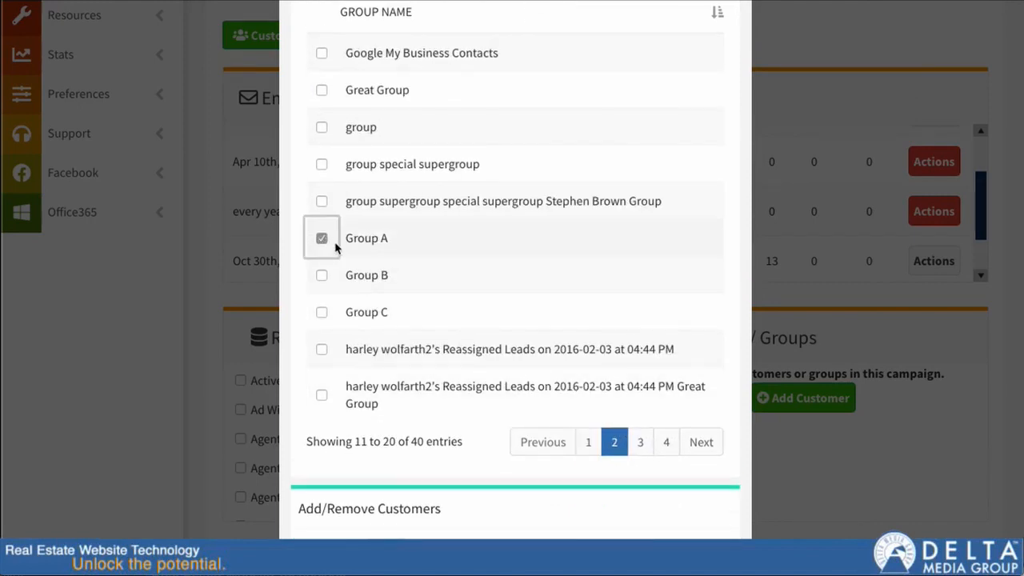
Uncheck the adminentry broadcasttest4, broadcasttest5 and autoimport backon1 customers and save the selection.
scroll(445, 323, down, 7)
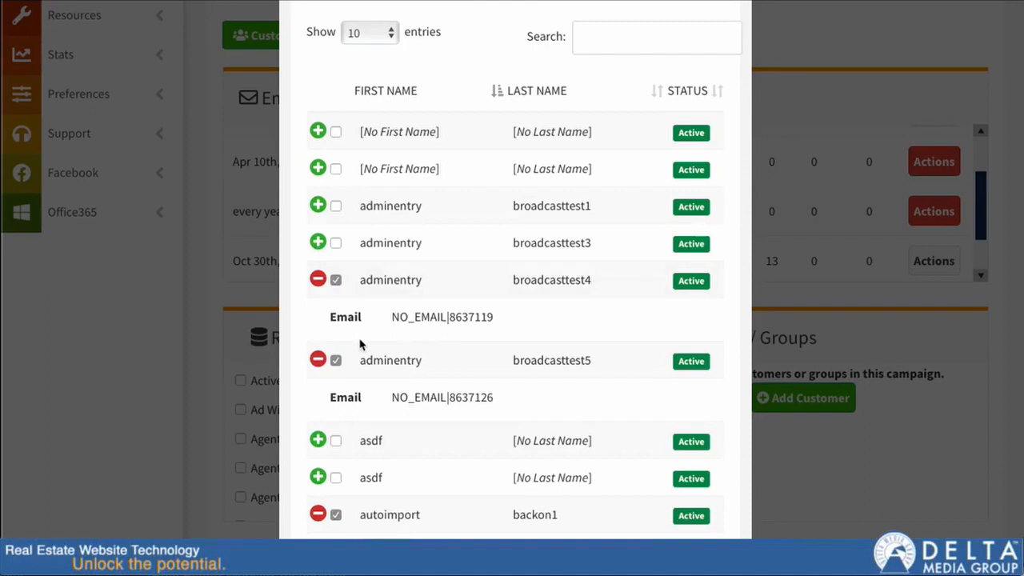
click(336, 280)
click(337, 317)
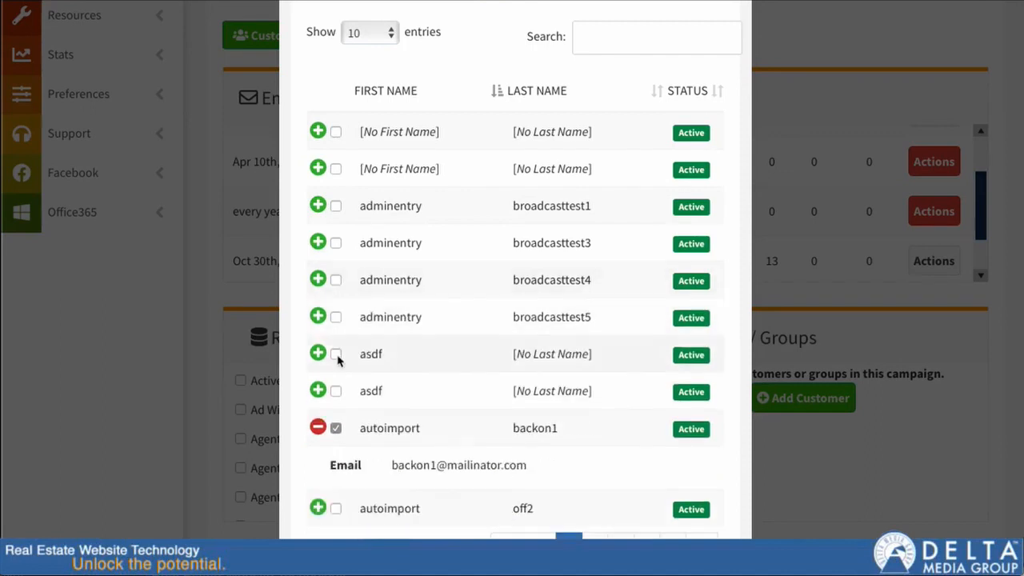
click(336, 428)
scroll(457, 366, down, 2)
click(726, 550)
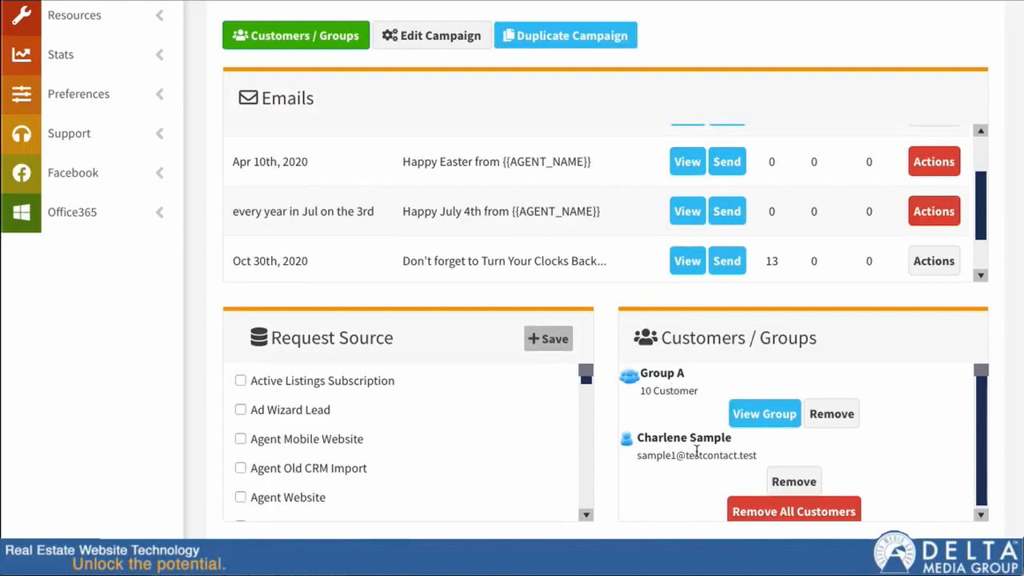
Remove Charlene Sample from the campaign's Customers / Groups.
scroll(697, 452, down, 1)
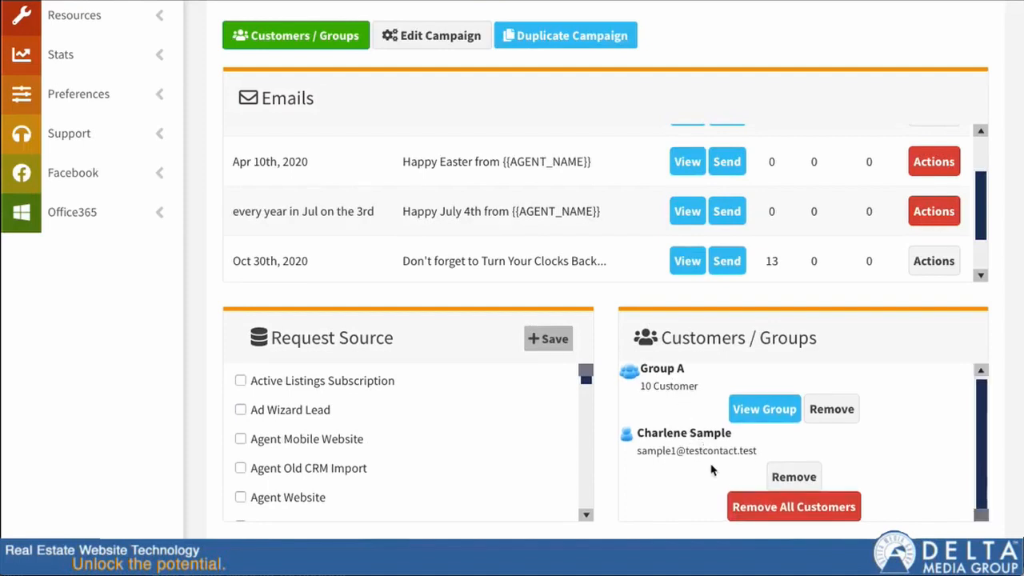
click(794, 477)
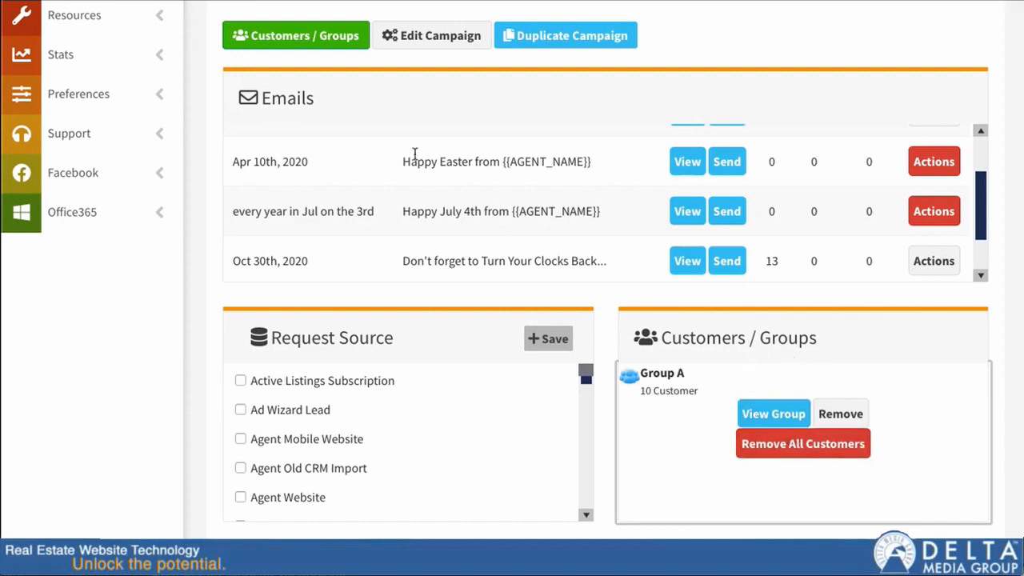
Preview the Do Not Forget to Spring Your Clocks Forward... email and close the preview.
scroll(512, 200, up, 2)
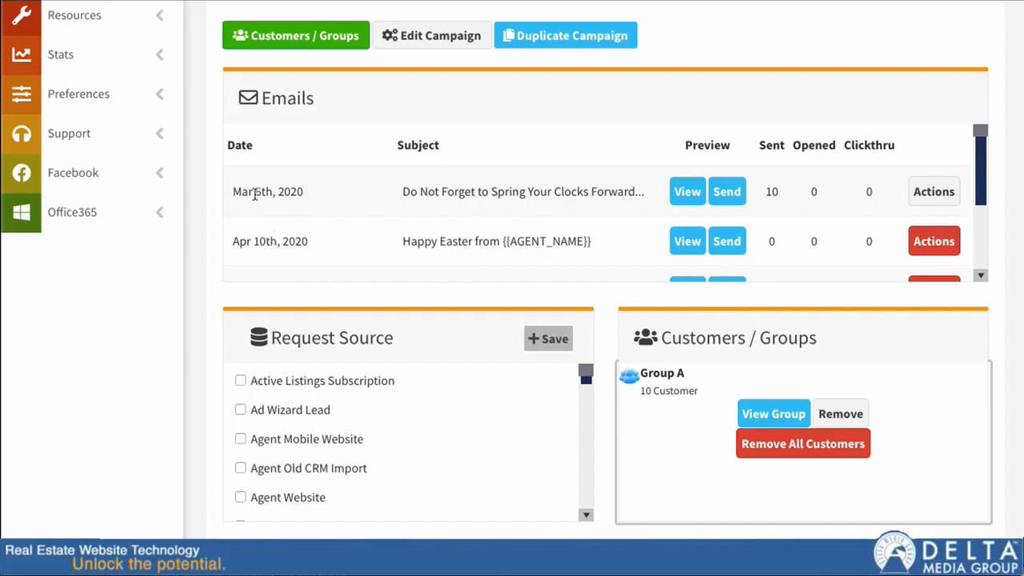
scroll(281, 200, down, 3)
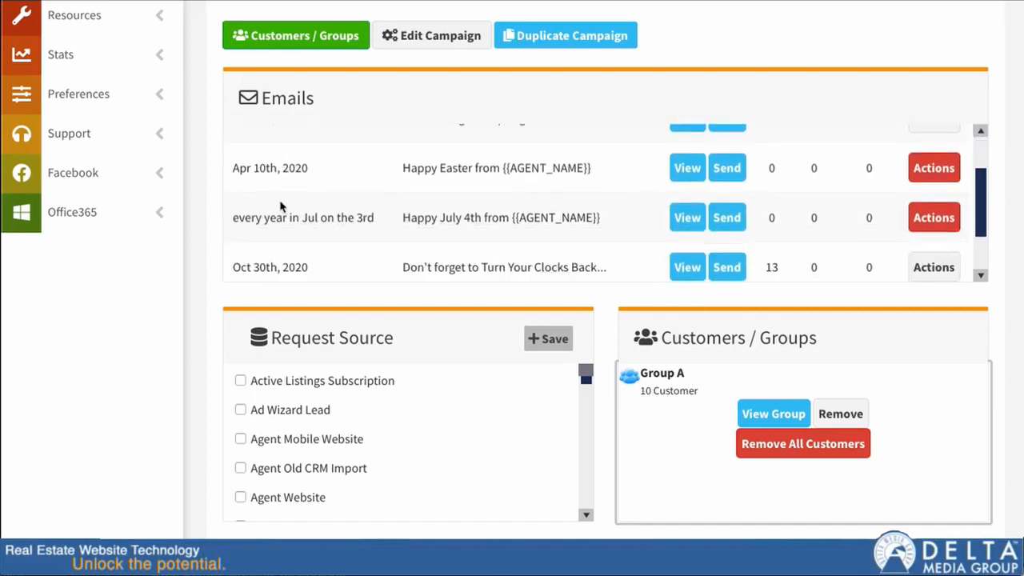
scroll(280, 207, down, 1)
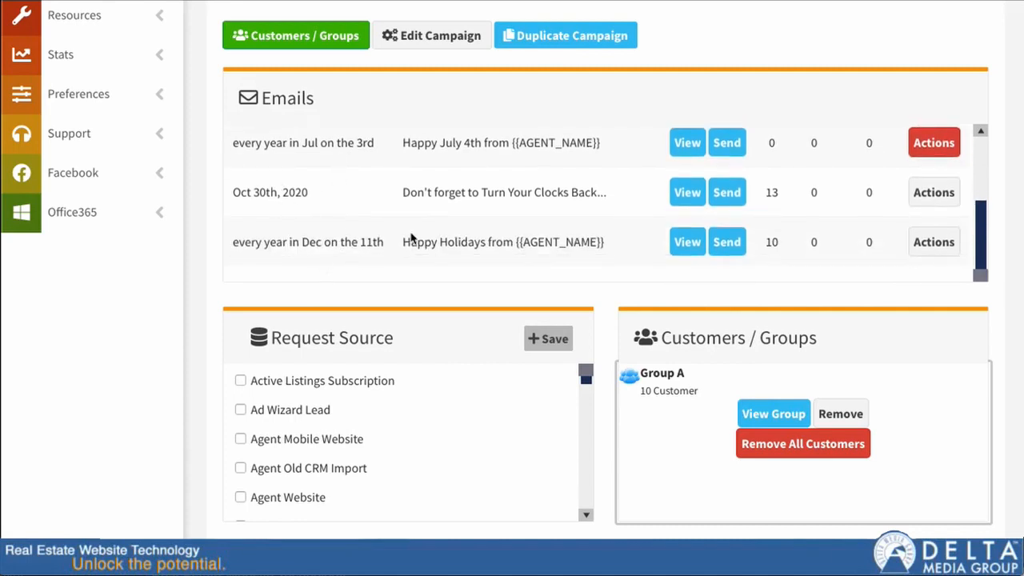
scroll(439, 235, up, 5)
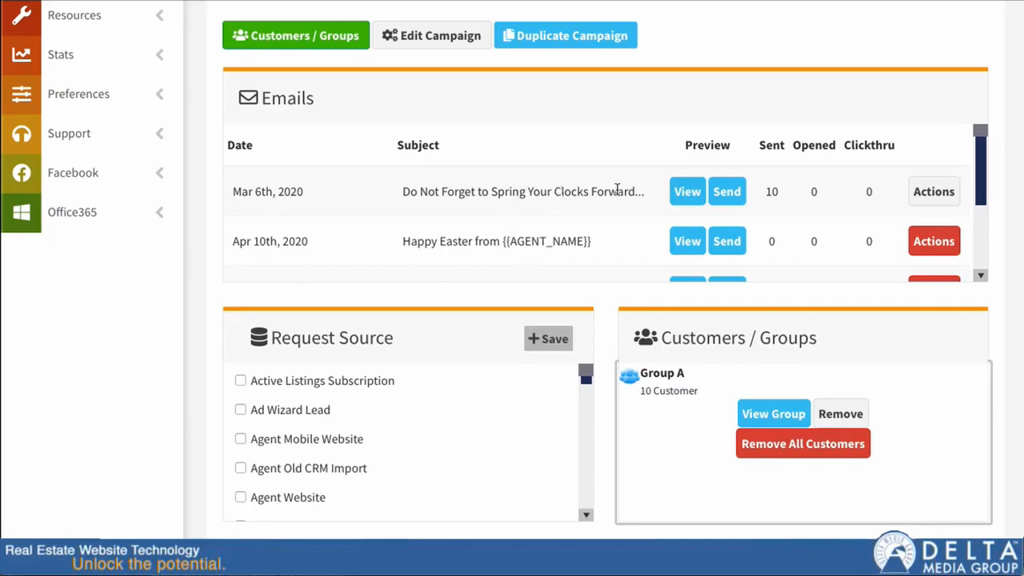
click(687, 192)
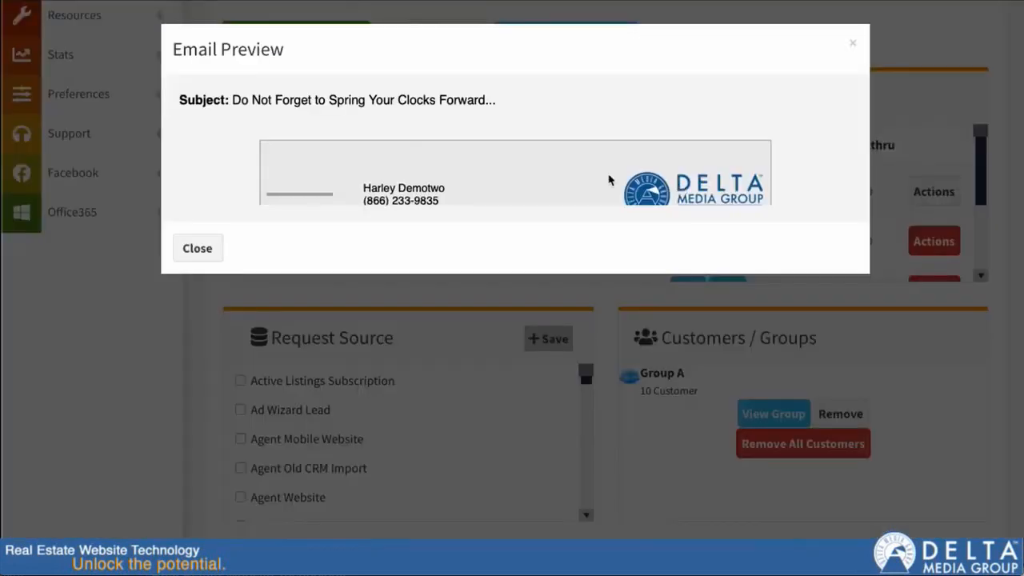
scroll(521, 408, down, 4)
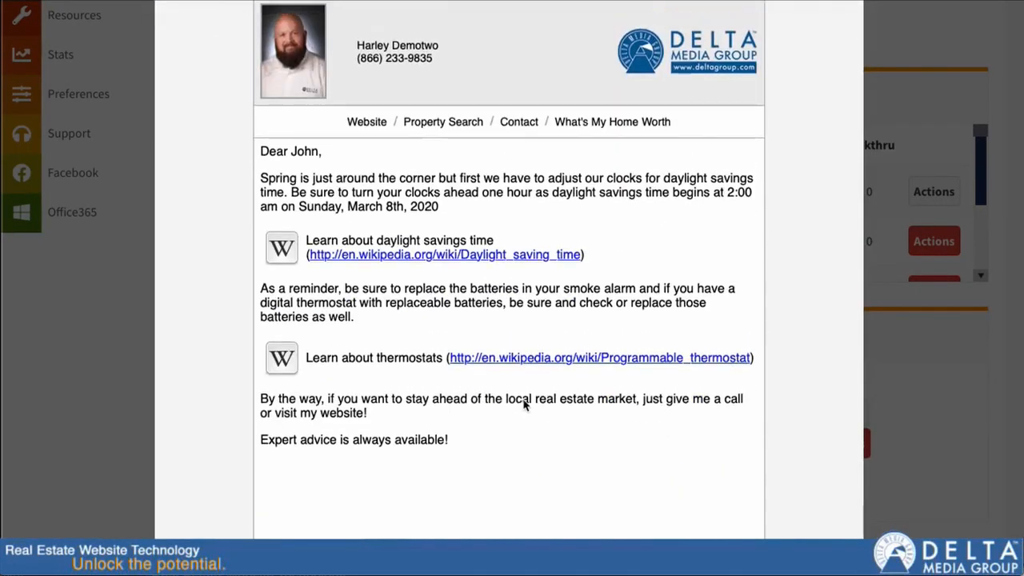
scroll(531, 405, up, 3)
click(847, 18)
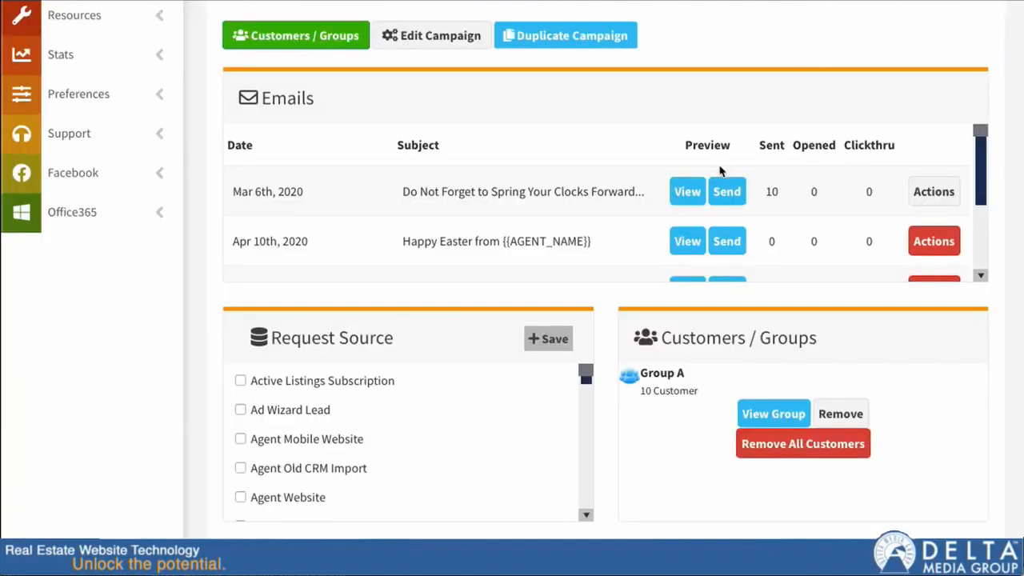
click(727, 192)
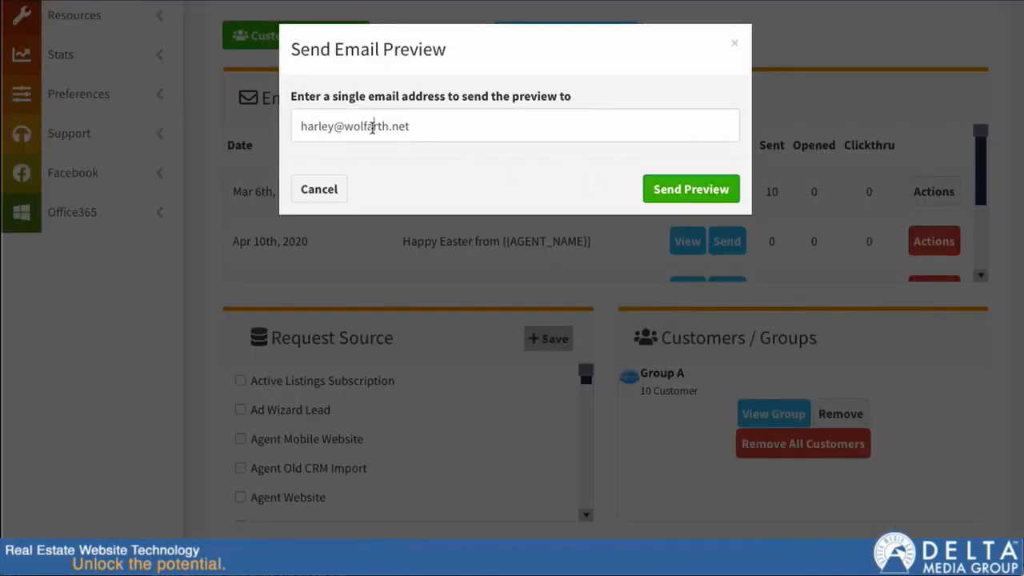
triple_click(372, 128)
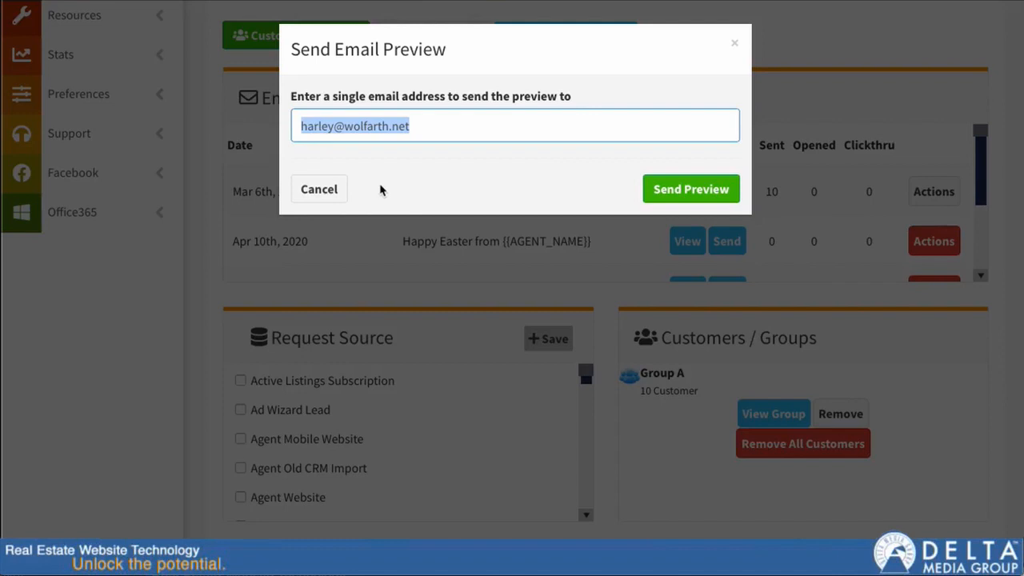
click(319, 189)
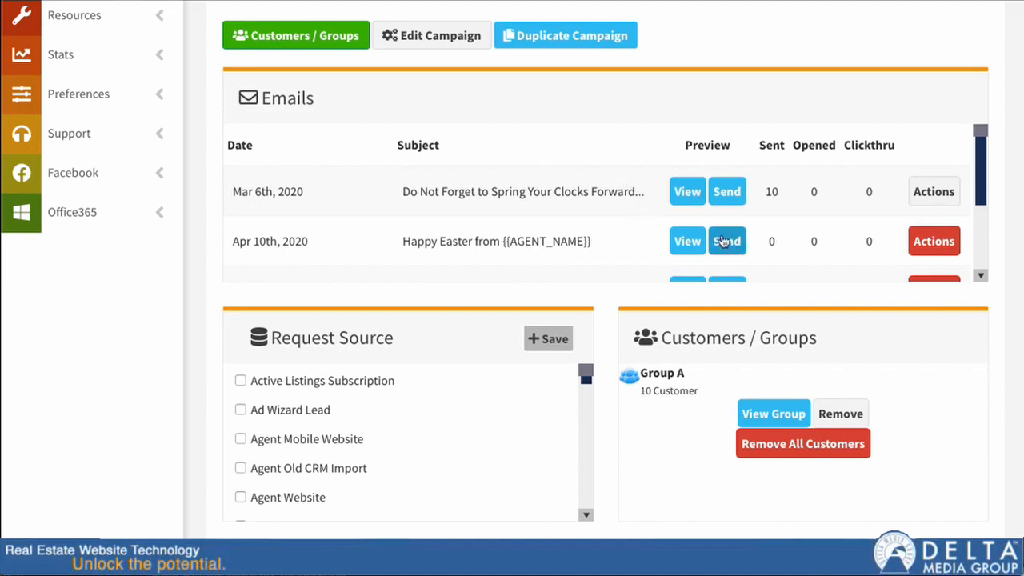
Open the send history of the Do Not Forget to Spring Your Clocks Forward... email and review its recipients.
click(926, 198)
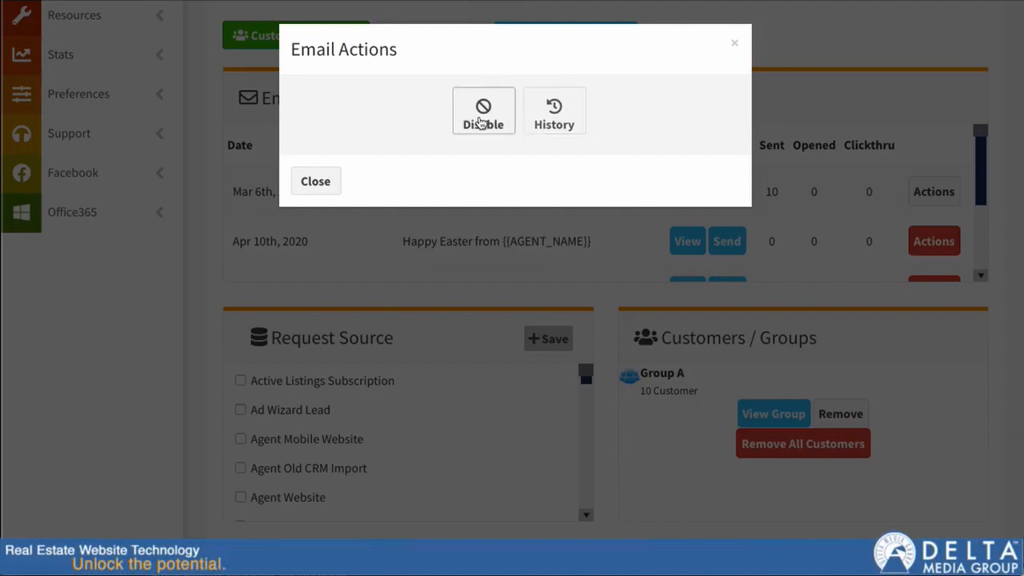
click(553, 108)
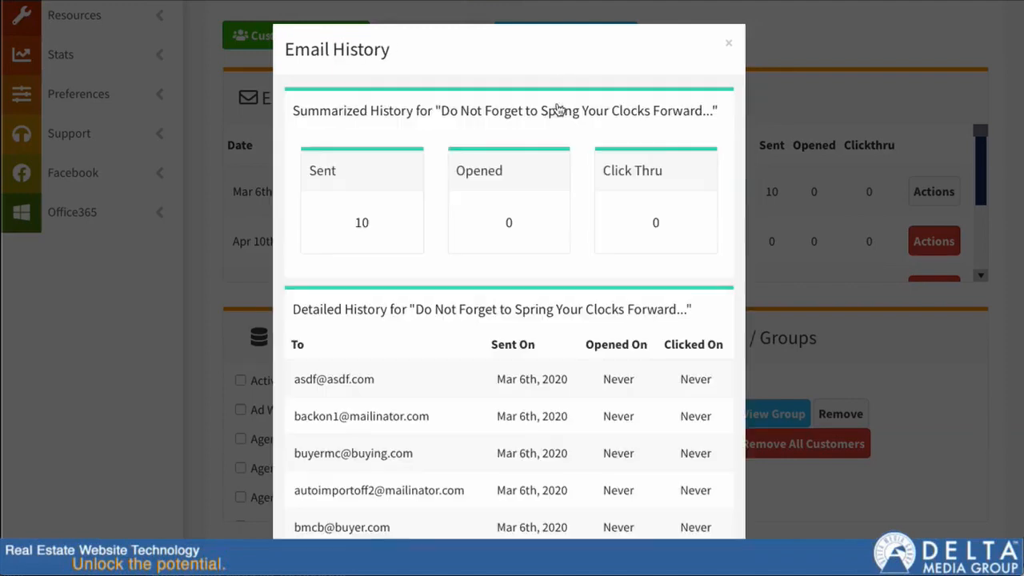
scroll(571, 222, down, 3)
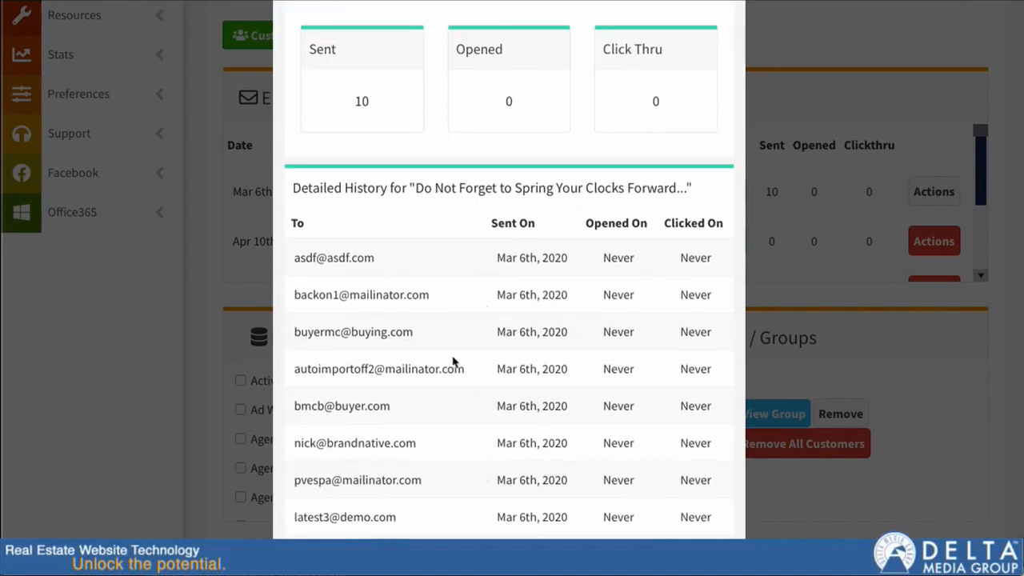
scroll(600, 336, down, 3)
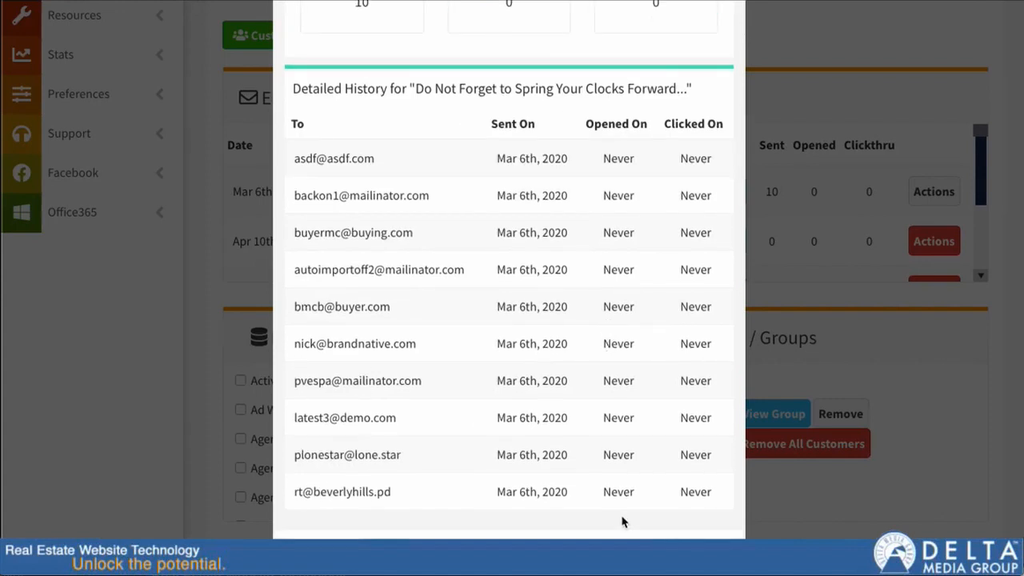
scroll(608, 228, up, 1)
scroll(606, 272, up, 5)
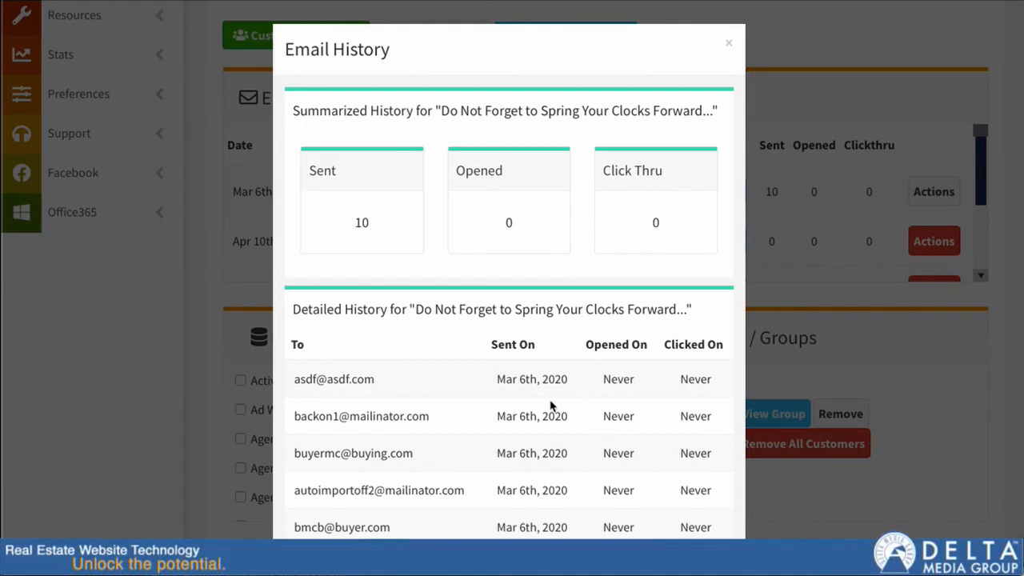
scroll(551, 405, down, 1)
scroll(408, 504, down, 1)
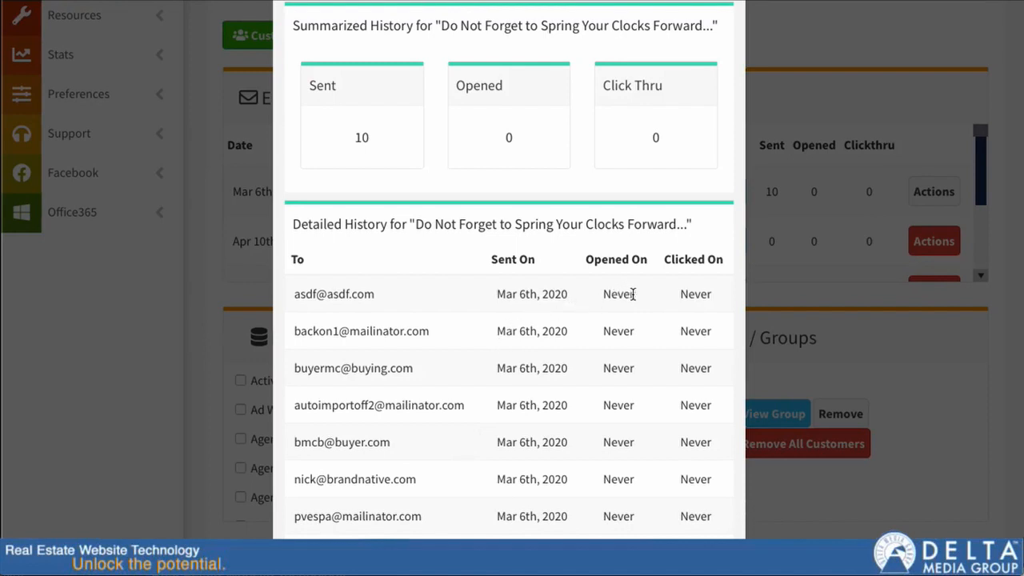
scroll(606, 292, down, 3)
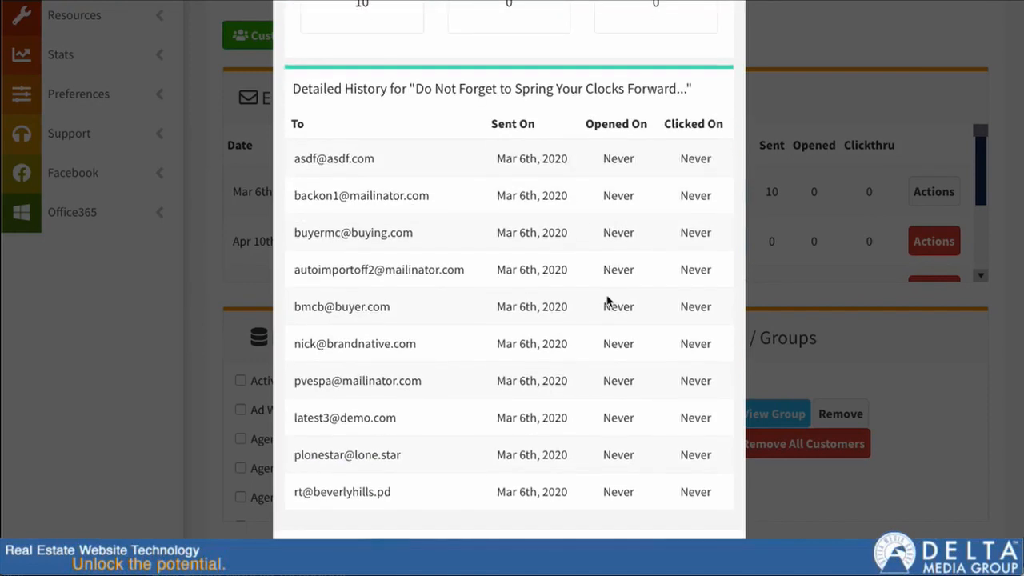
click(510, 558)
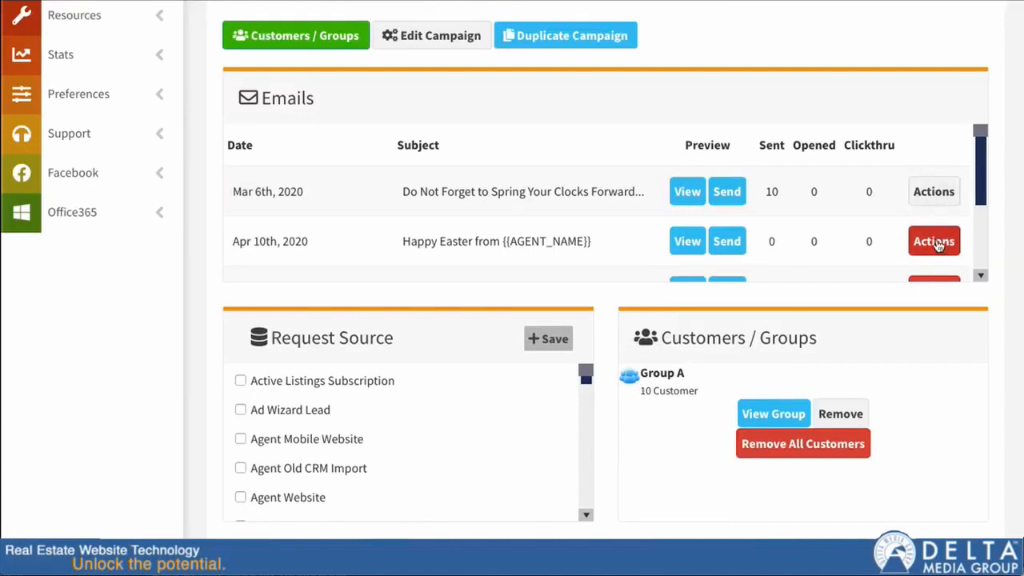
click(930, 193)
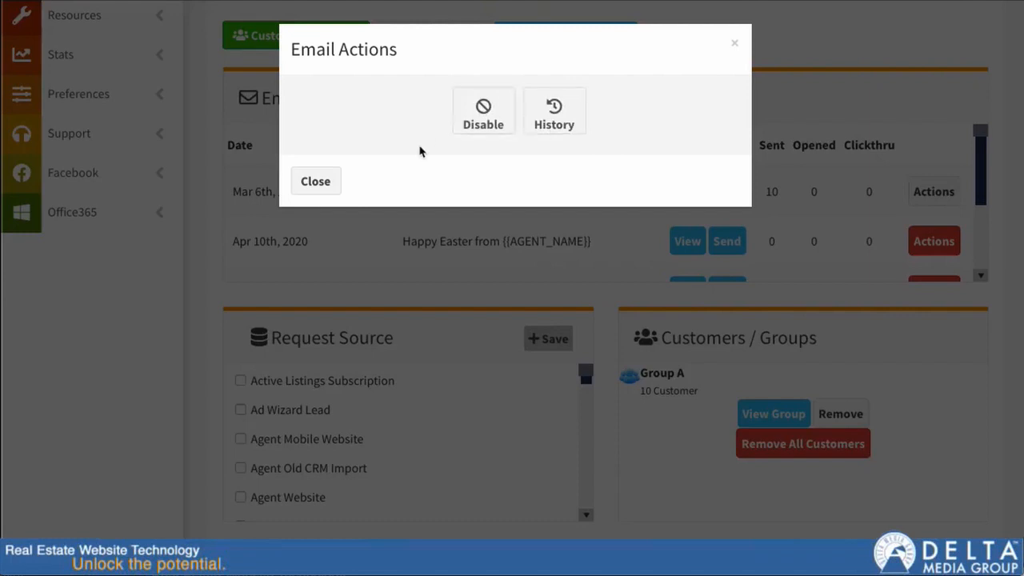
click(313, 186)
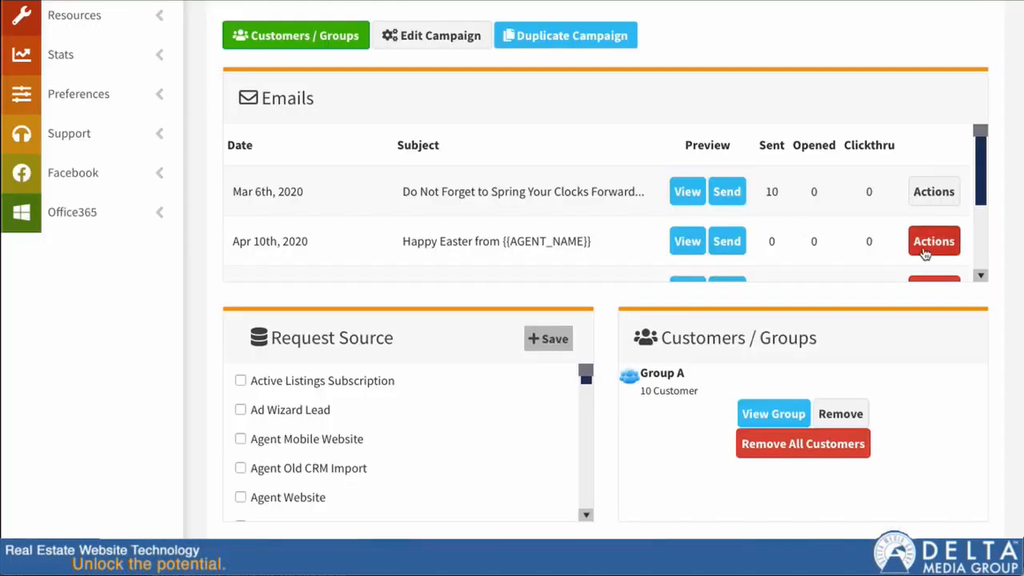
scroll(936, 246, down, 1)
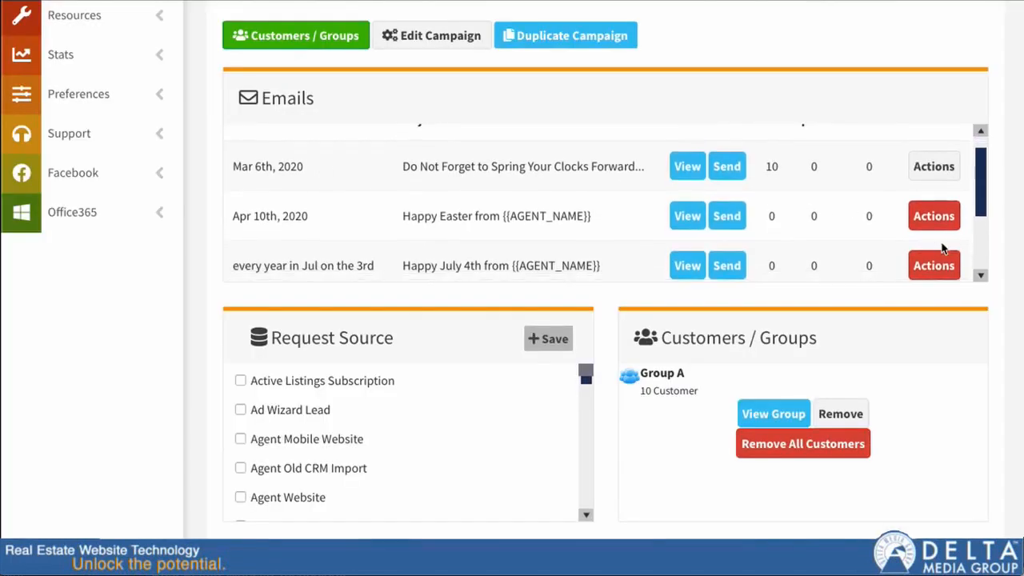
scroll(935, 244, down, 1)
scroll(935, 233, down, 2)
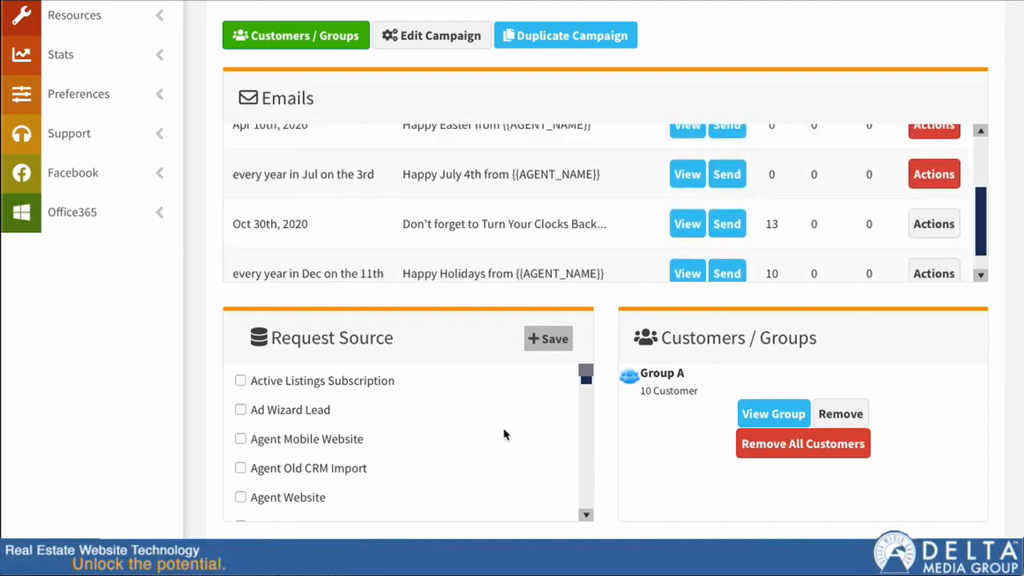
Tick the Zillow Group (ZTC) and Trulia (ZTC) request sources for the campaign.
scroll(337, 445, down, 2)
scroll(337, 445, down, 6)
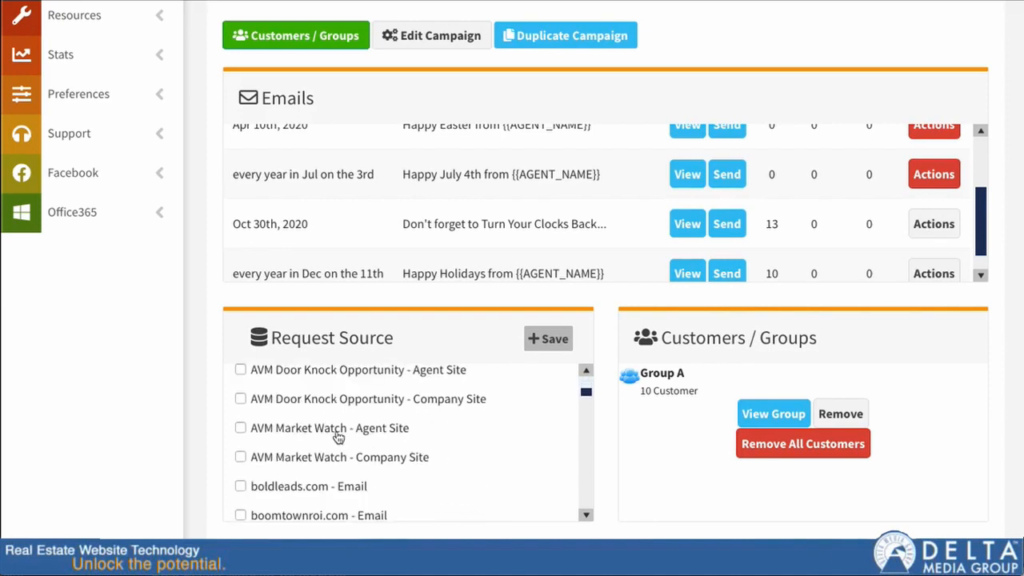
scroll(384, 436, down, 5)
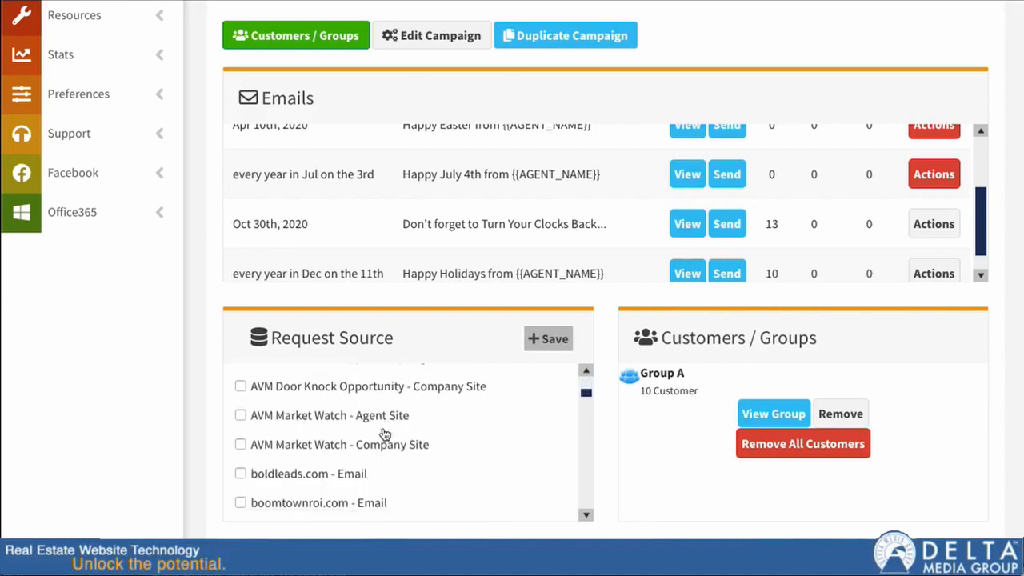
scroll(384, 435, down, 4)
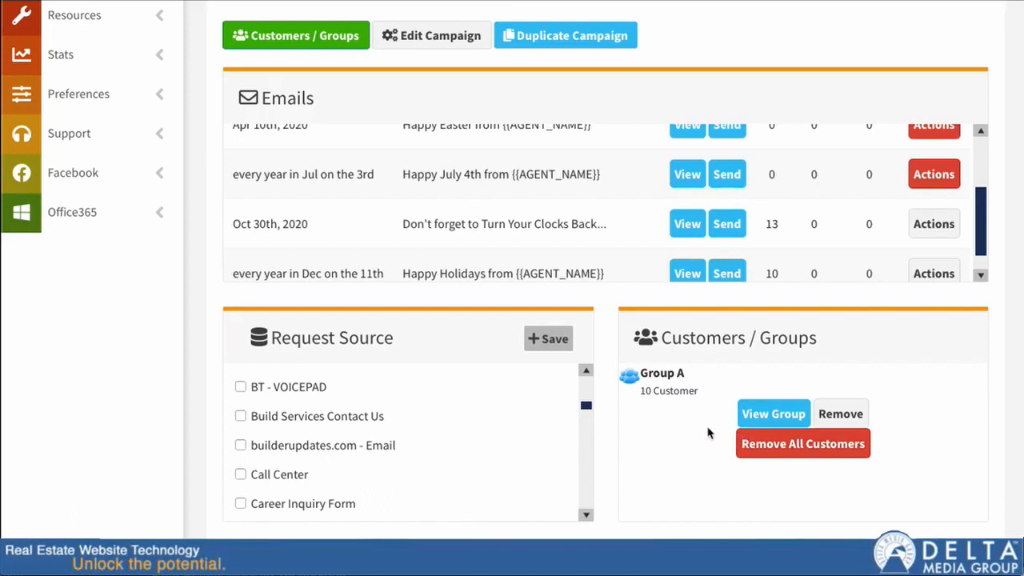
scroll(377, 471, down, 6)
scroll(455, 477, down, 10)
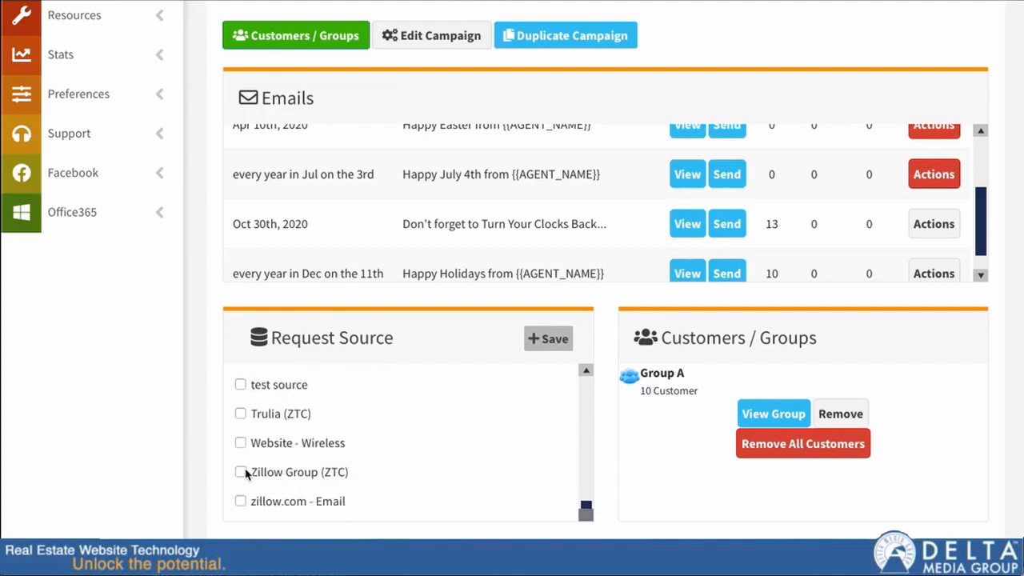
click(239, 473)
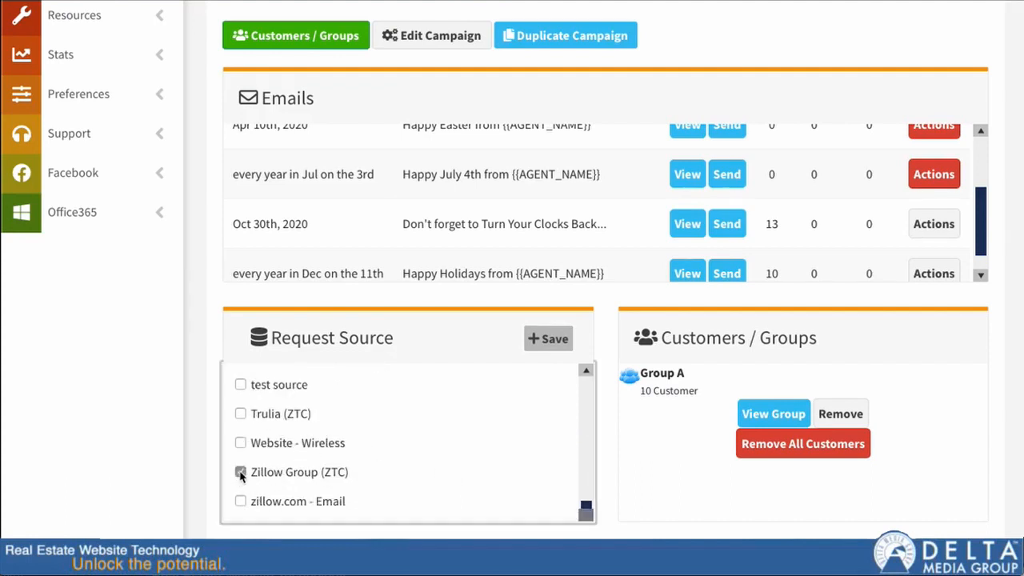
click(240, 413)
Duplicate the Holidays - (System Campaign) campaign.
scroll(618, 200, up, 1)
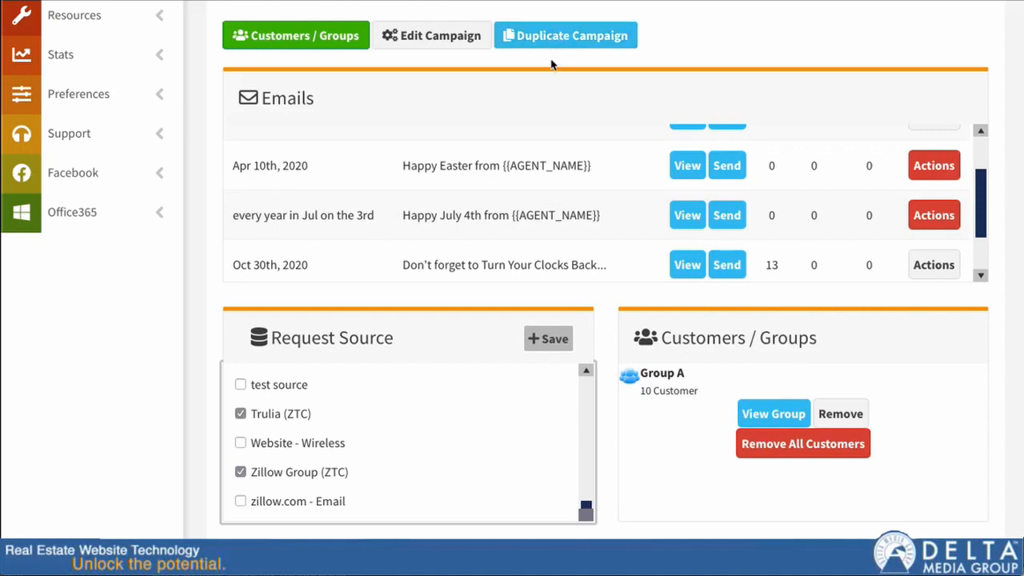
click(557, 38)
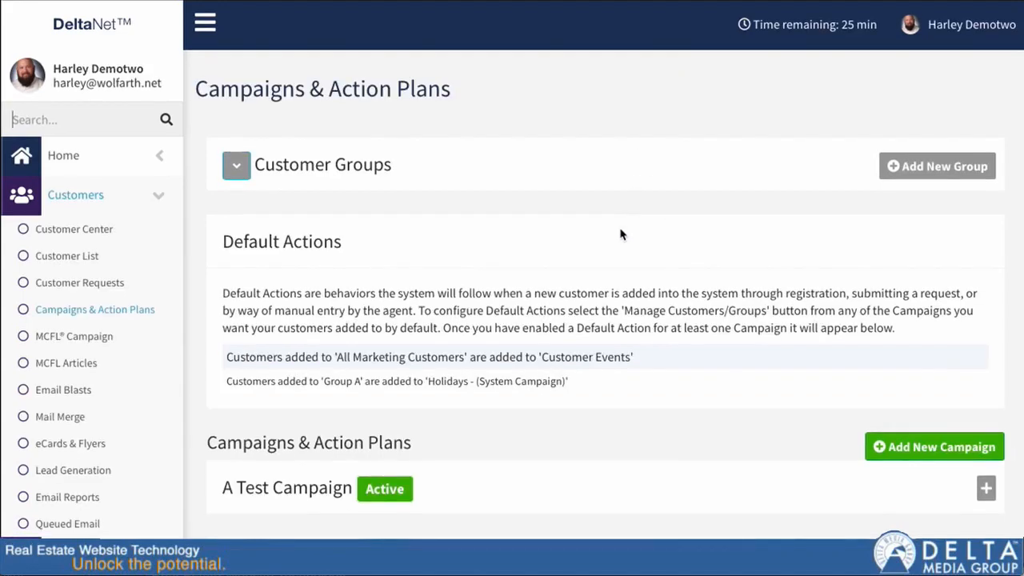
Expand the duplicated Holidays campaign copy and review its emails and Customers / Groups.
scroll(617, 232, down, 2)
scroll(476, 444, down, 3)
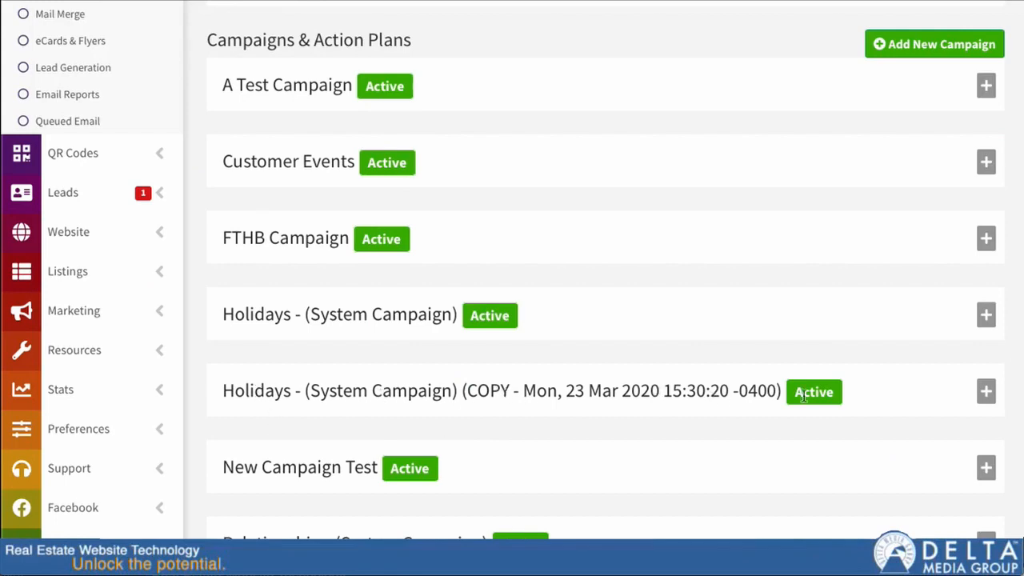
click(985, 391)
scroll(703, 424, down, 2)
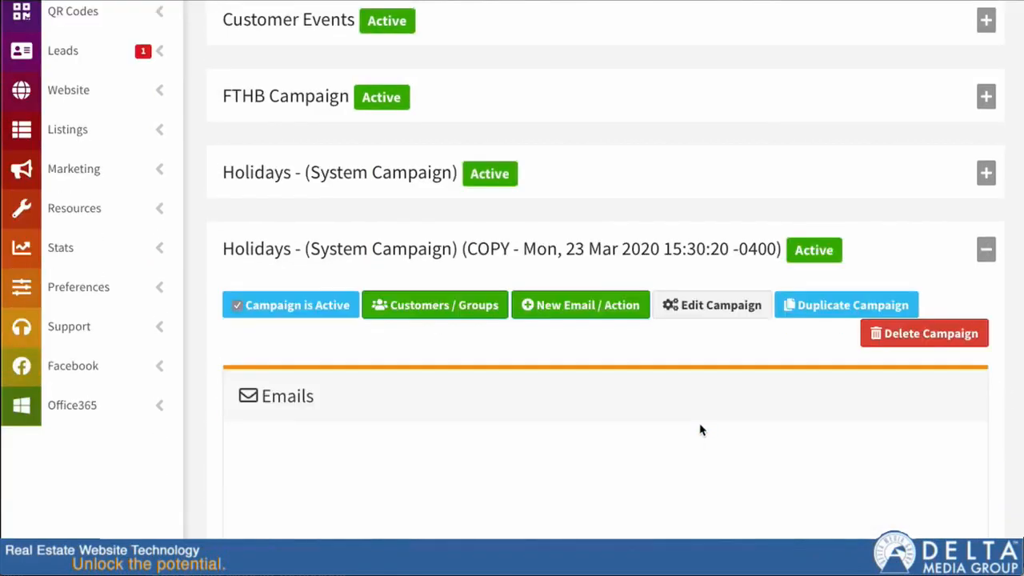
scroll(688, 432, down, 1)
scroll(189, 483, down, 4)
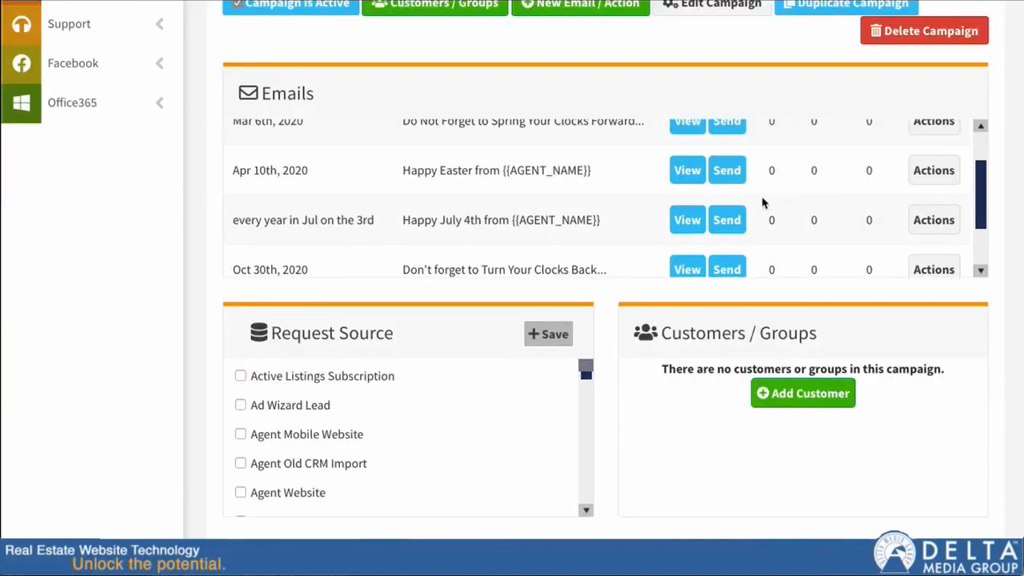
scroll(671, 216, up, 1)
scroll(672, 220, up, 1)
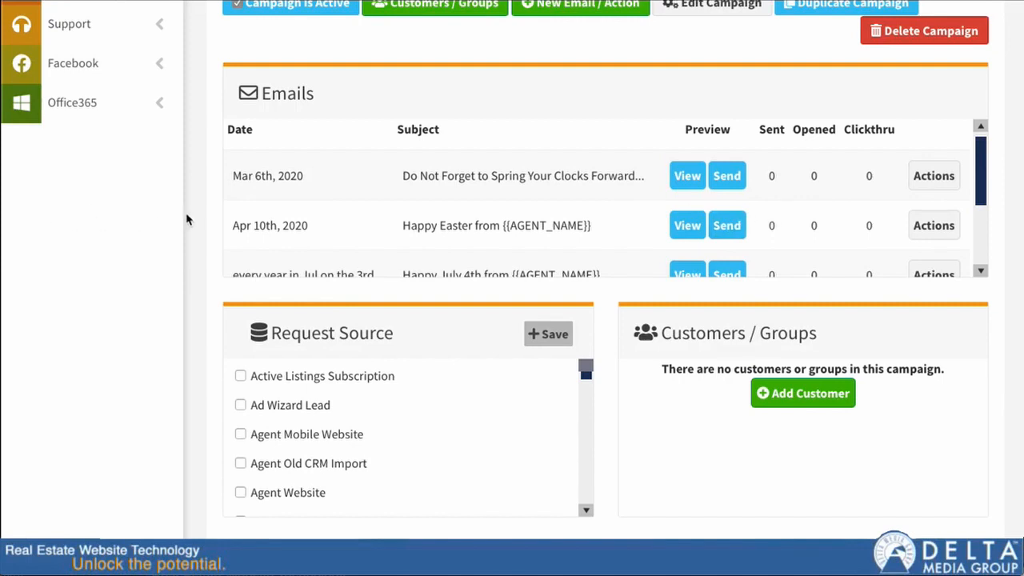
scroll(191, 221, up, 1)
scroll(191, 222, up, 1)
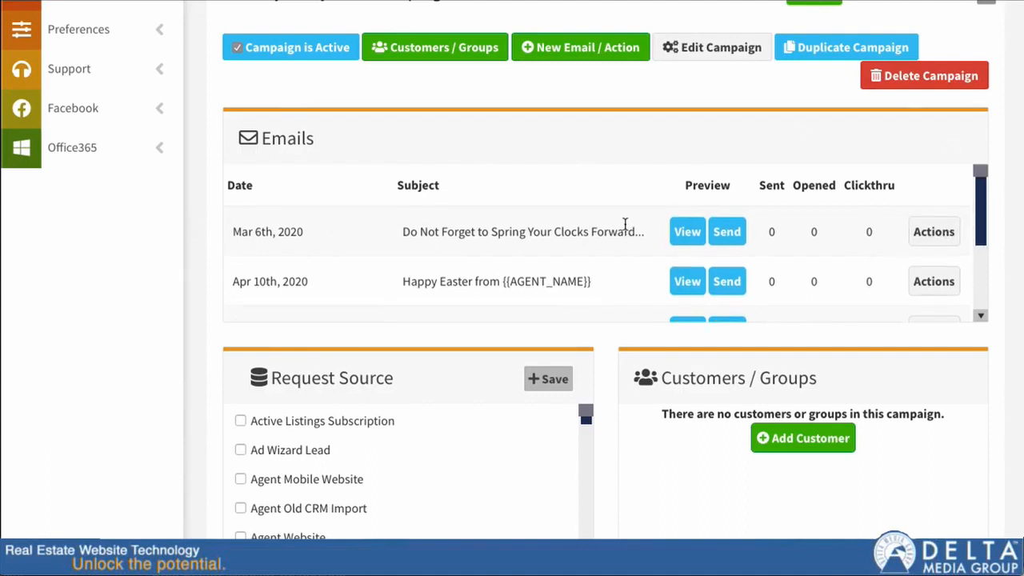
scroll(624, 224, up, 3)
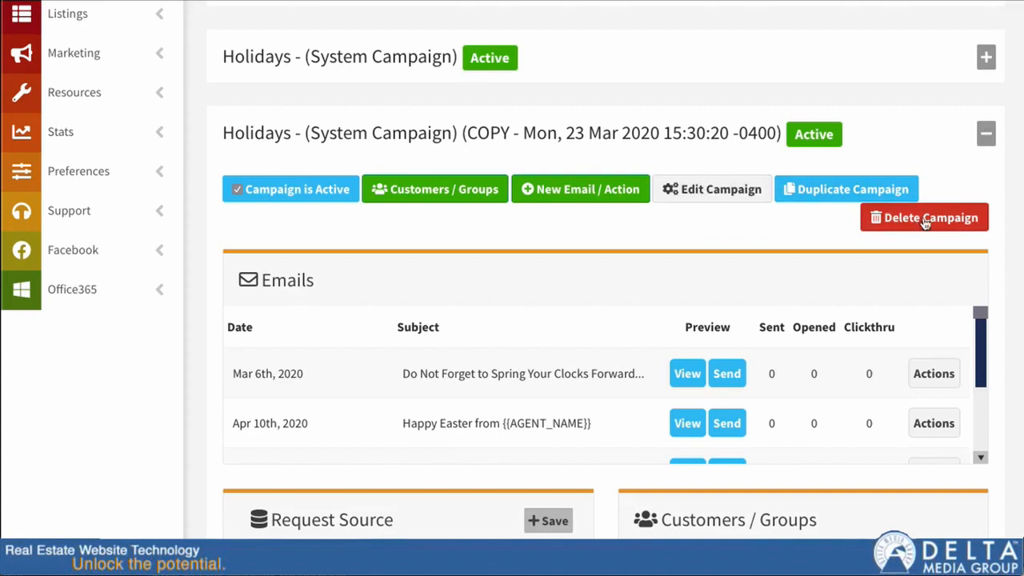
Try setting the copied campaign's scope and sharing it with two agents, then cancel the campaign edit.
click(715, 202)
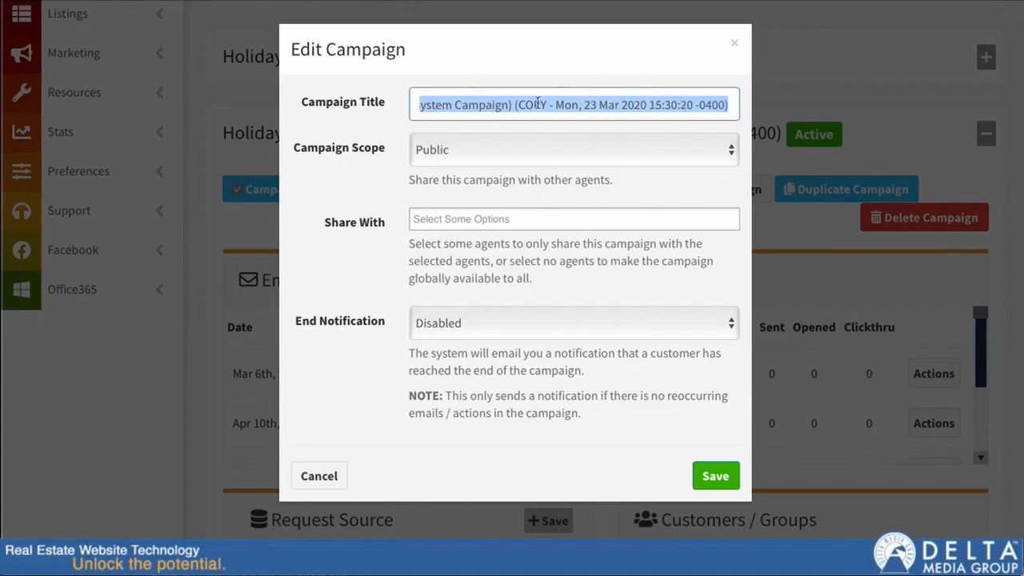
click(605, 160)
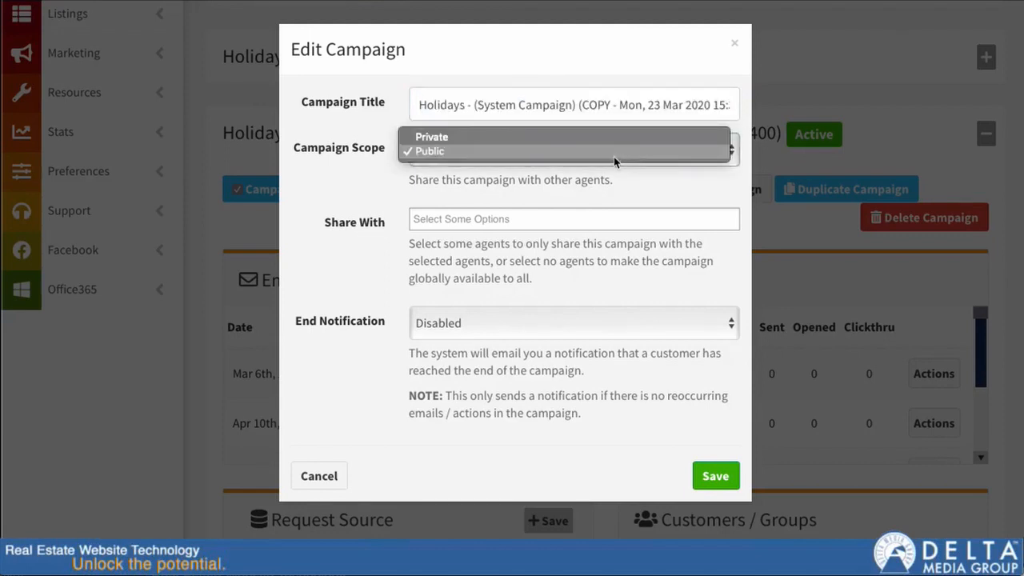
click(504, 138)
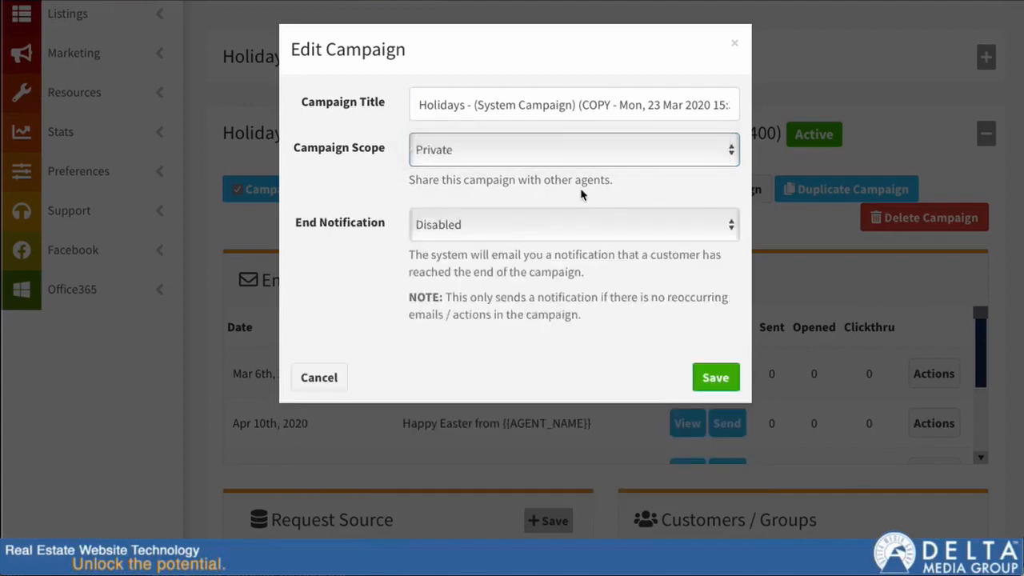
click(521, 152)
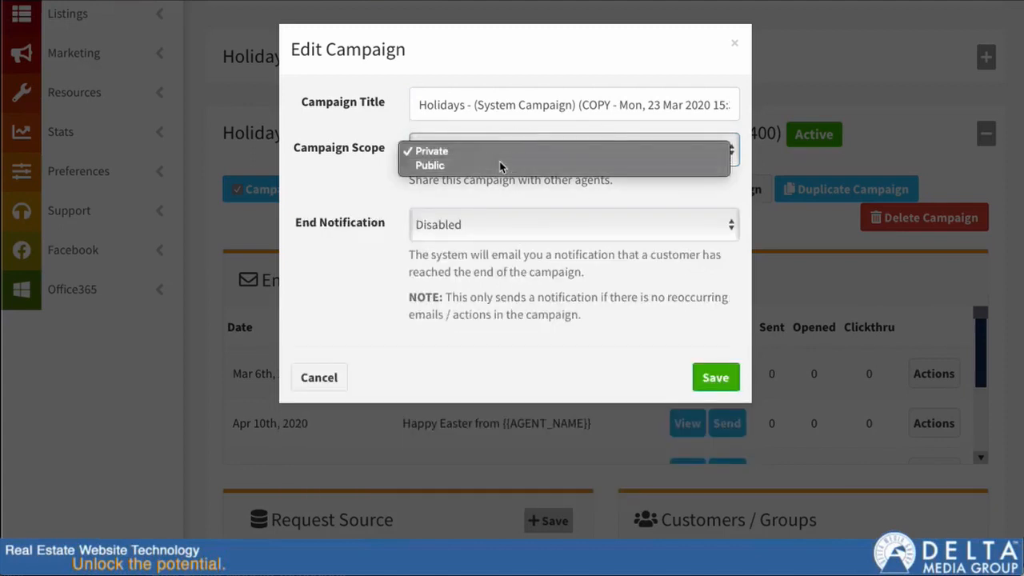
click(500, 163)
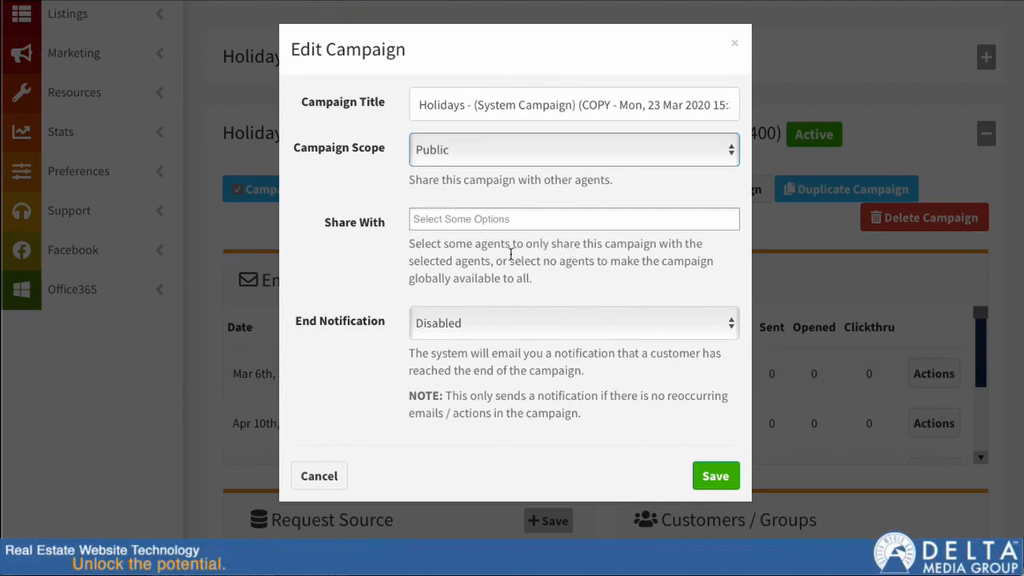
click(472, 225)
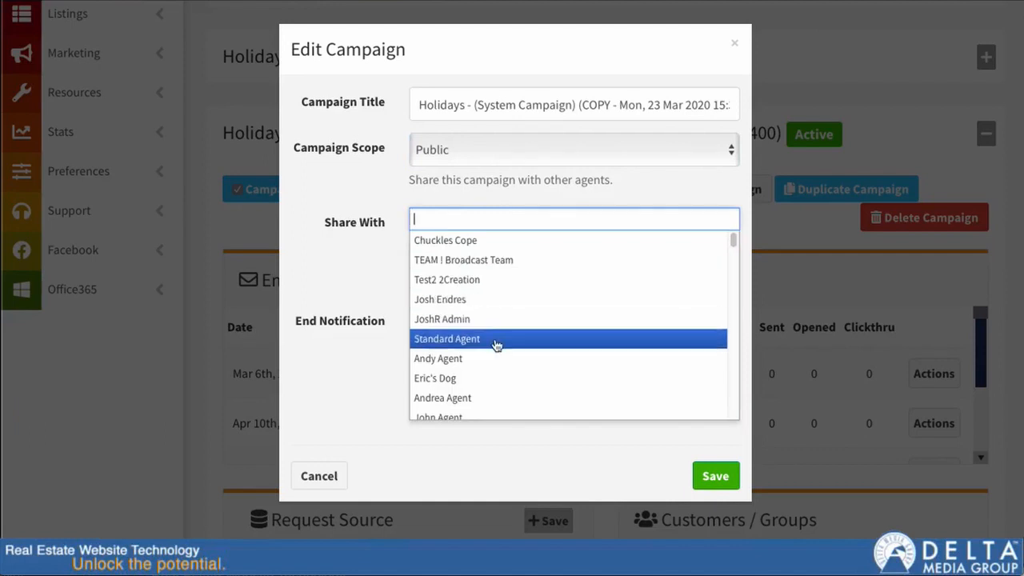
click(472, 302)
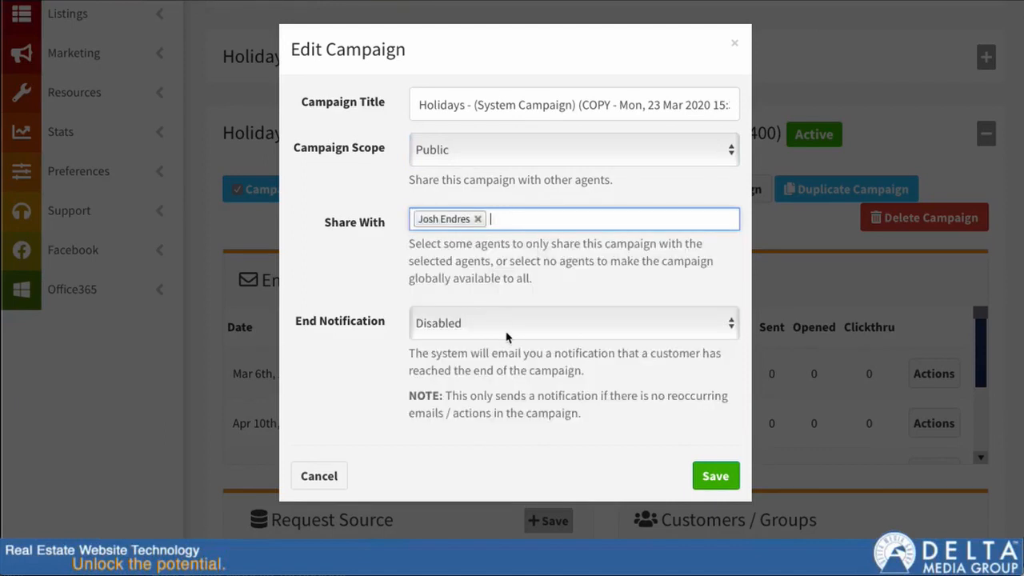
click(518, 222)
click(489, 361)
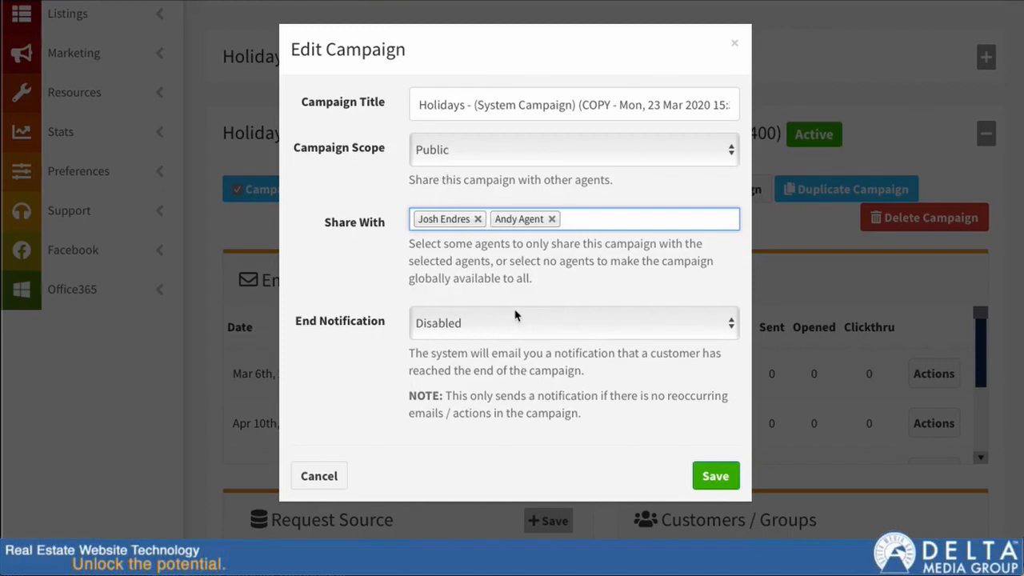
click(459, 323)
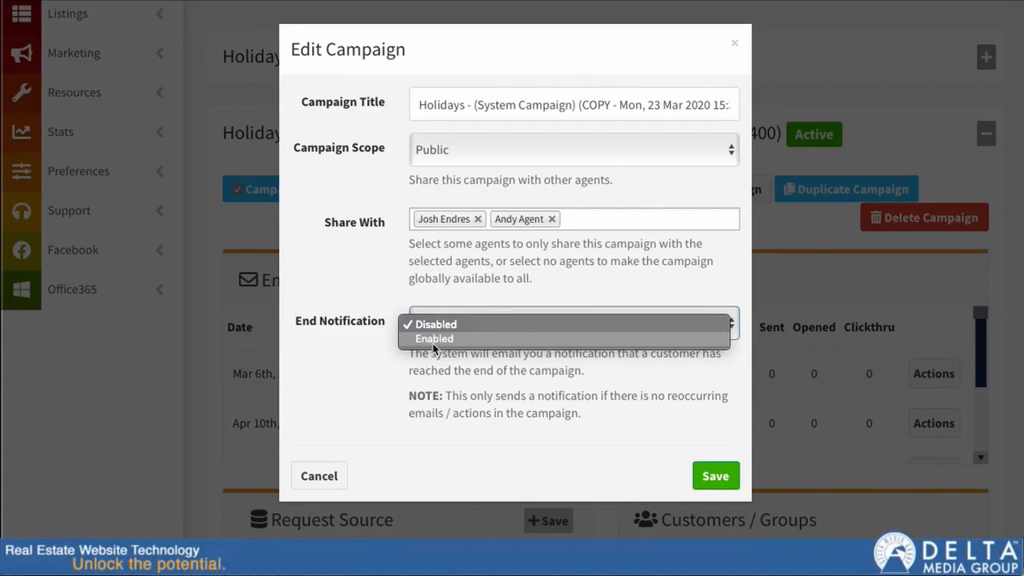
click(323, 484)
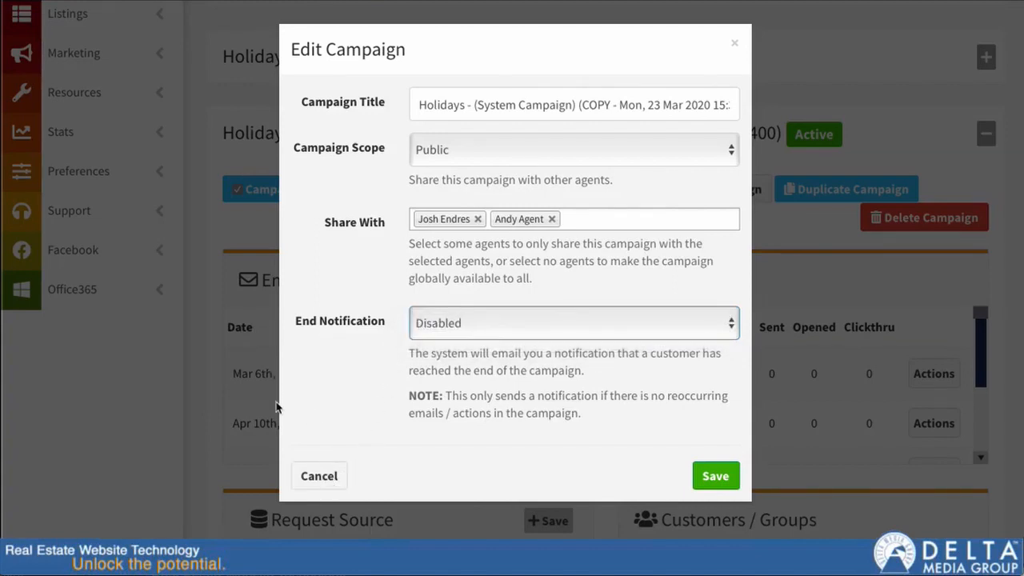
click(318, 476)
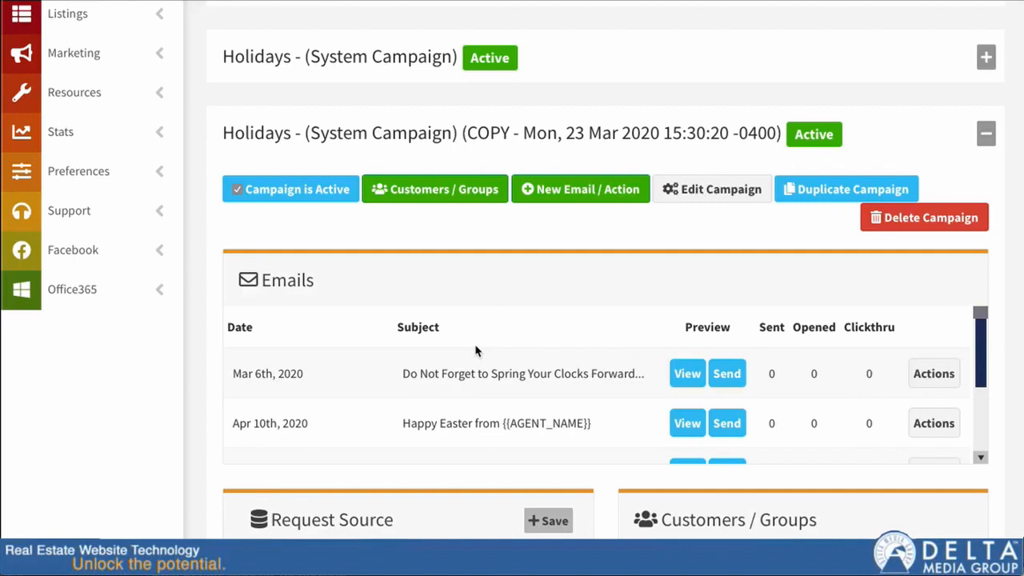
Start a new email in the copied campaign, sent by Date every year, every month on the 1st.
scroll(571, 366, down, 2)
scroll(428, 528, down, 1)
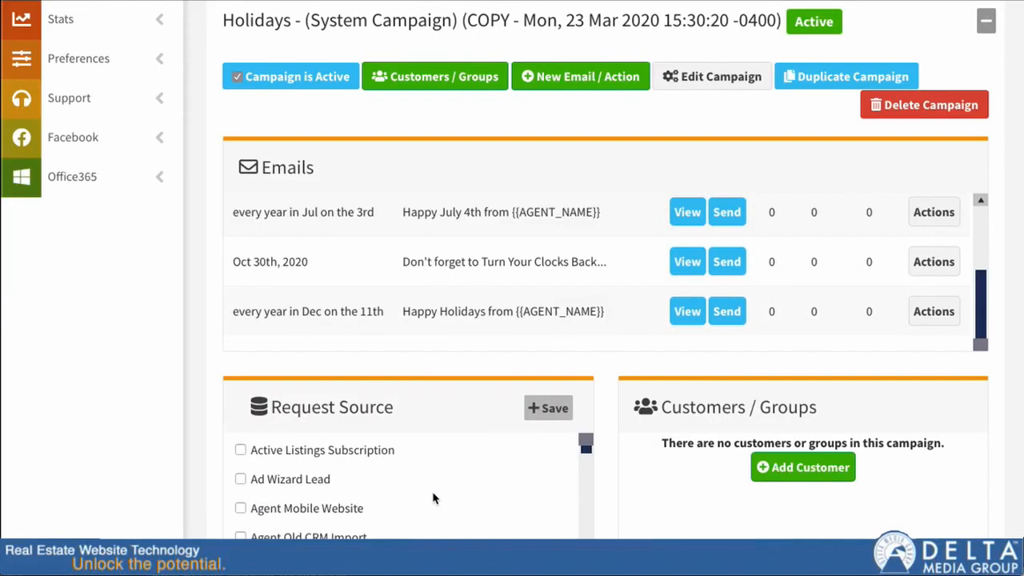
scroll(610, 485, up, 1)
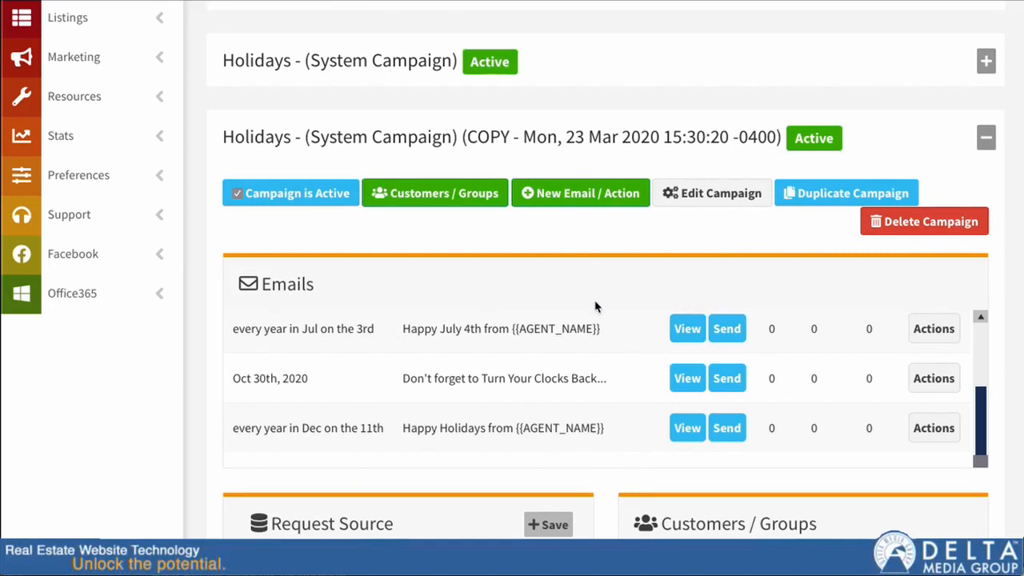
scroll(591, 296, up, 1)
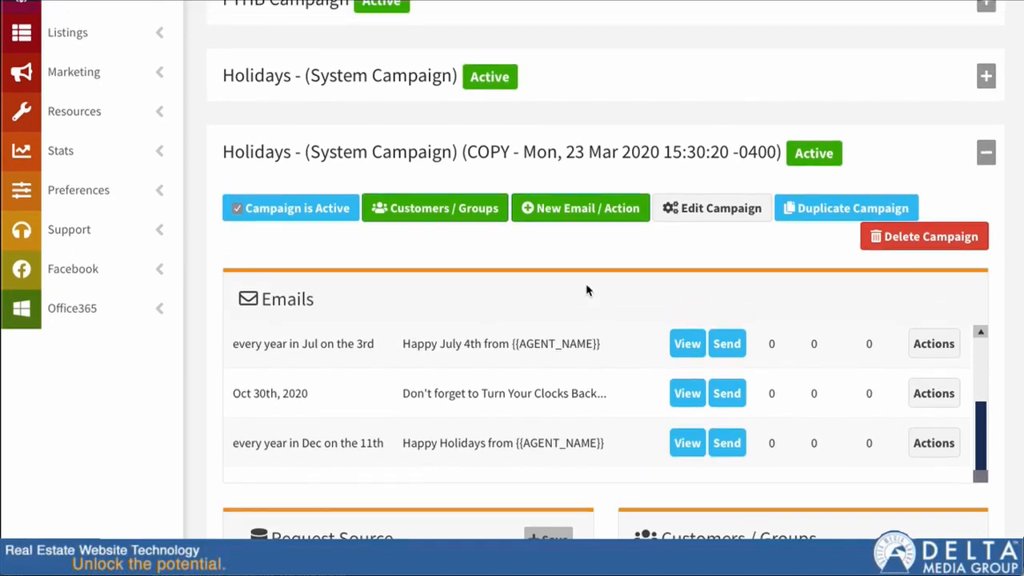
click(565, 211)
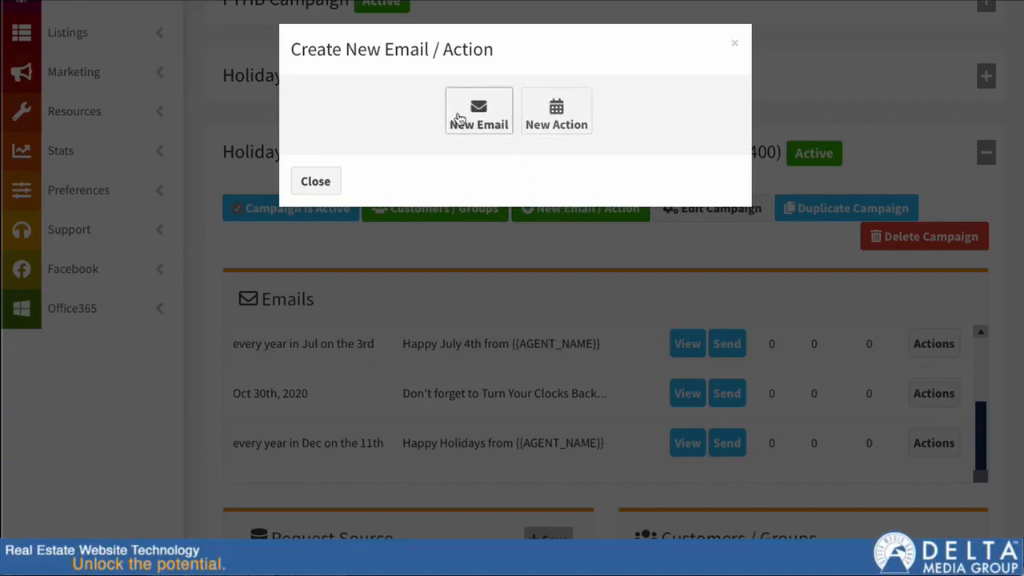
click(471, 112)
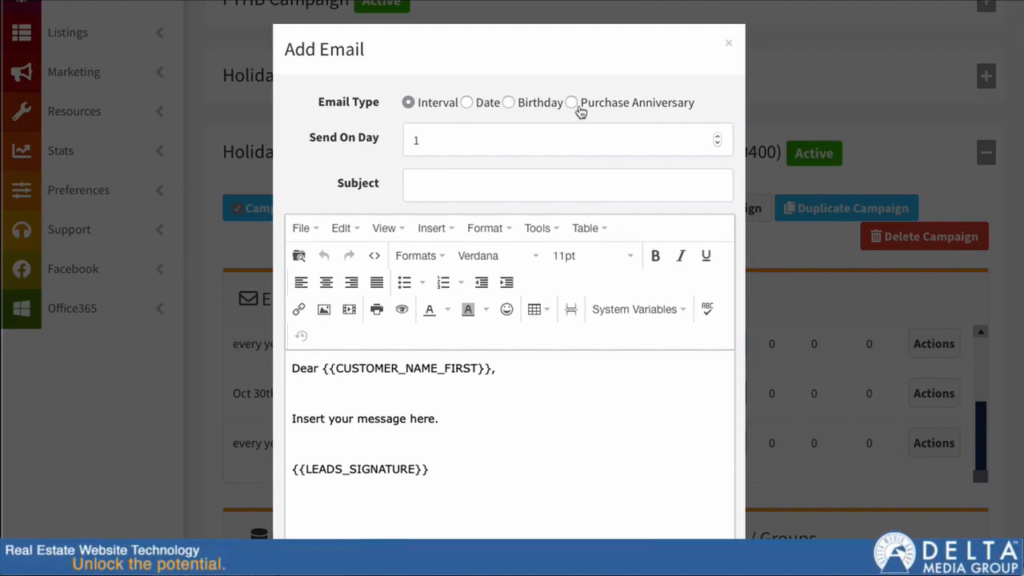
click(468, 103)
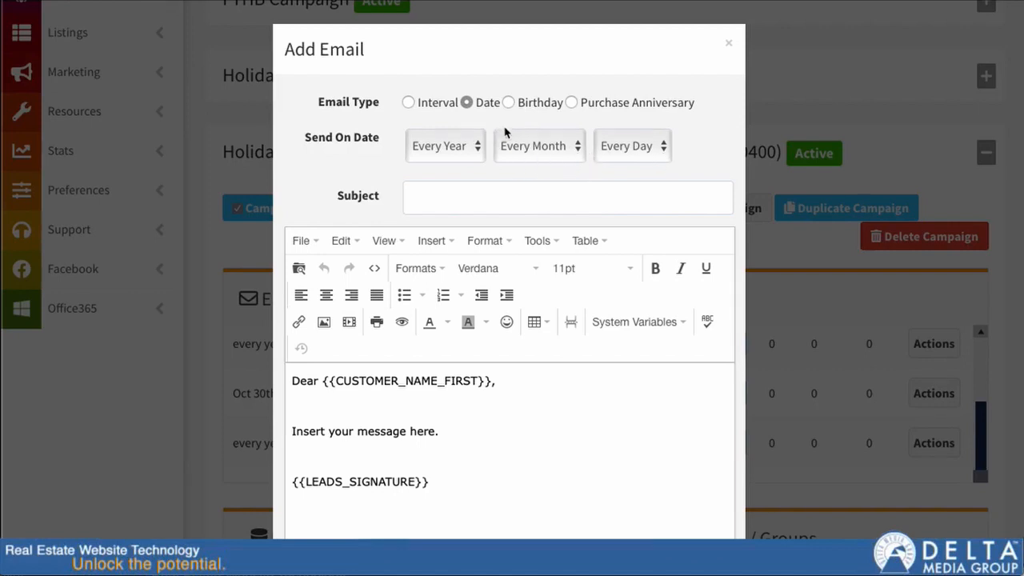
click(642, 156)
click(631, 167)
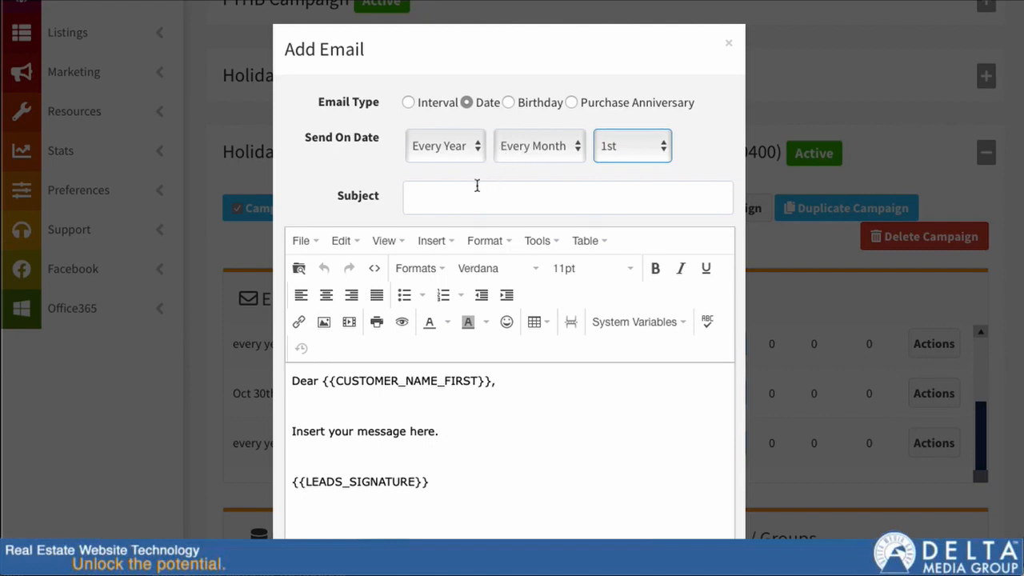
Enter "This my email" as the new email's subject.
click(447, 192)
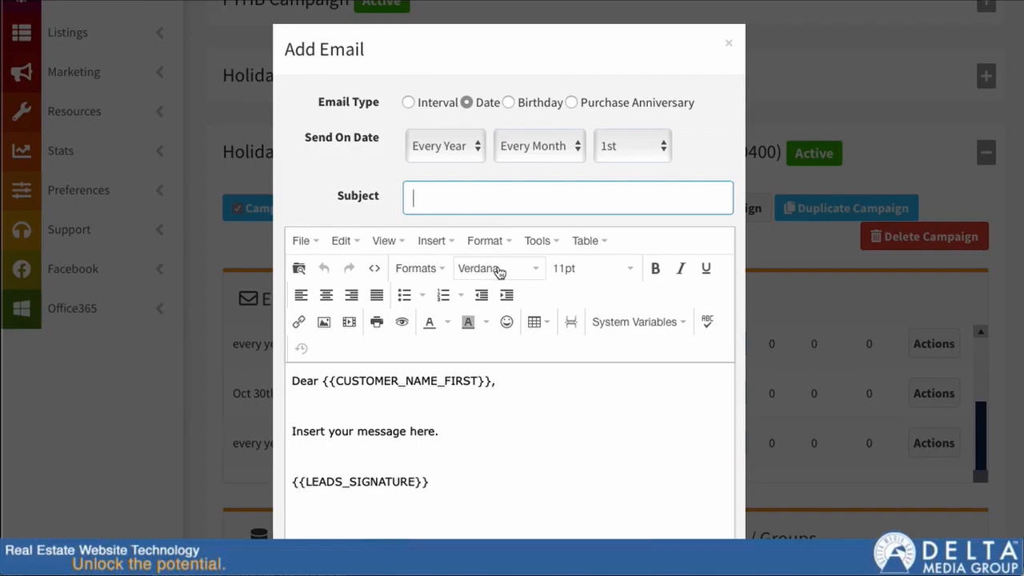
text(This my m)
text(y)
key(BackSpace)
key(BackSpace)
key(BackSpace)
key(BackSpace)
text(em)
key(BackSpace)
key(BackSpace)
text(email)
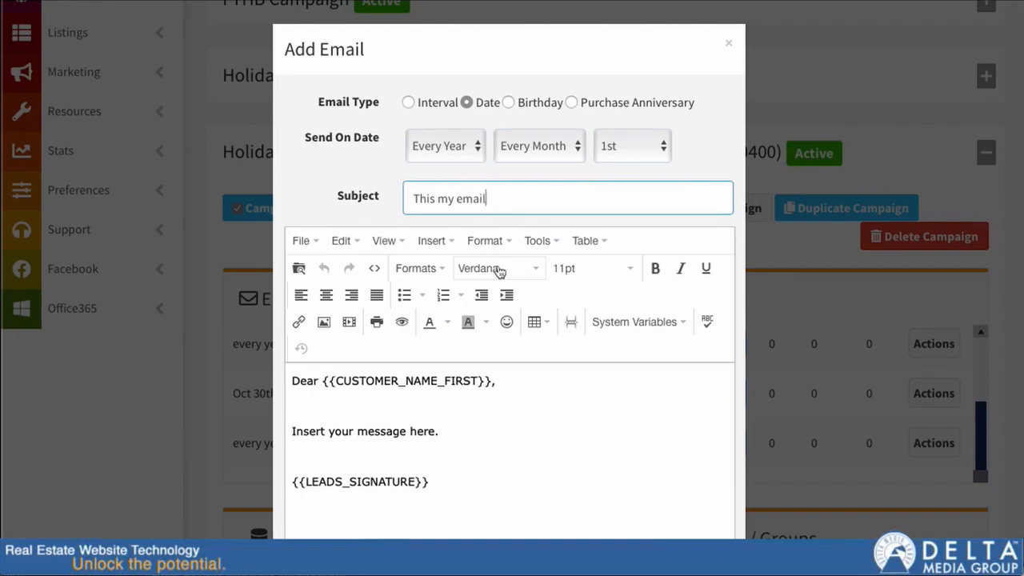
Replace the placeholder message line in the body with "The way I want it." and publish the email.
click(437, 429)
scroll(473, 430, down, 3)
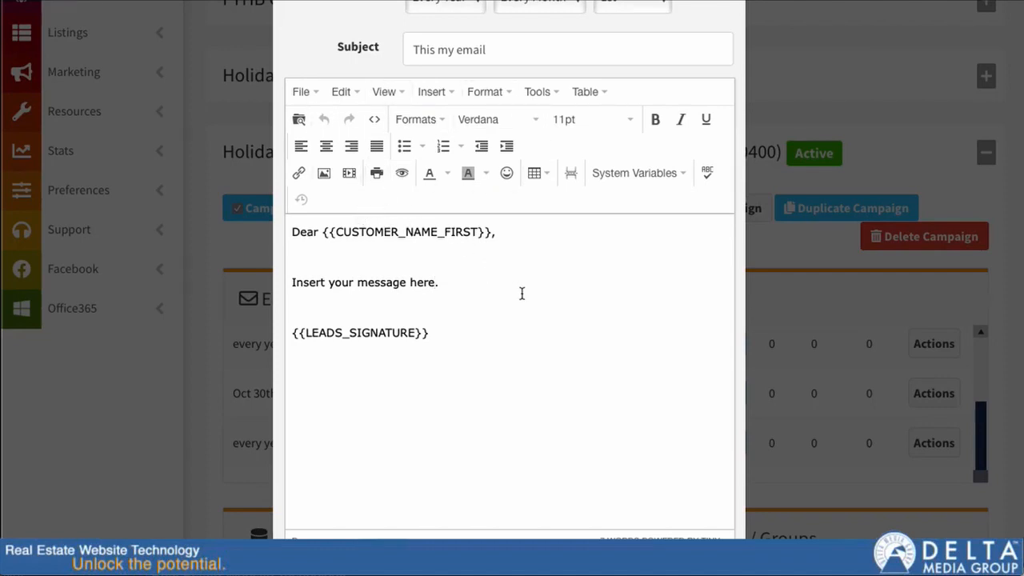
scroll(512, 280, down, 1)
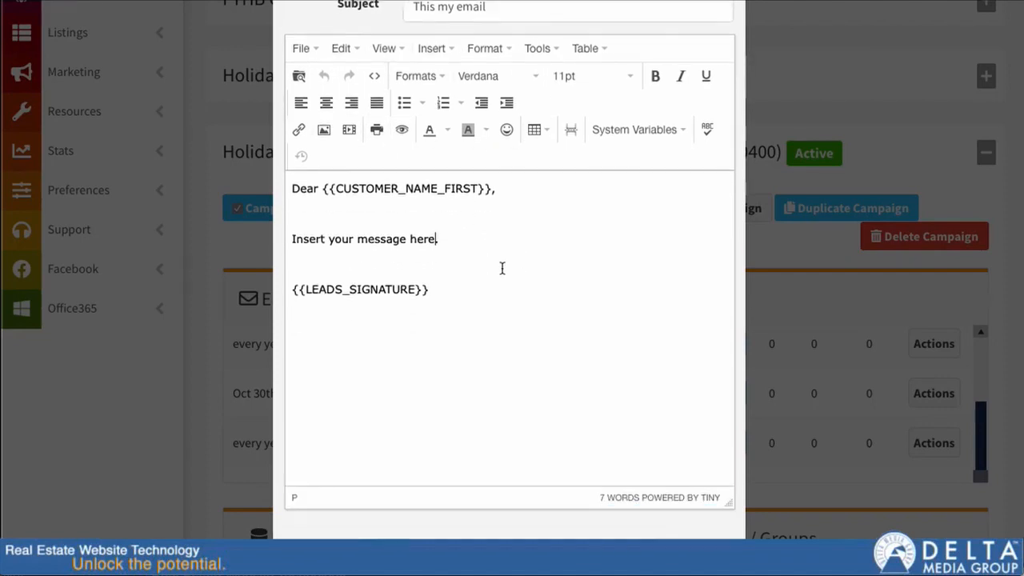
double_click(395, 239)
key(Home)
key(shift+End)
key(BackSpace)
text(The way I wante)
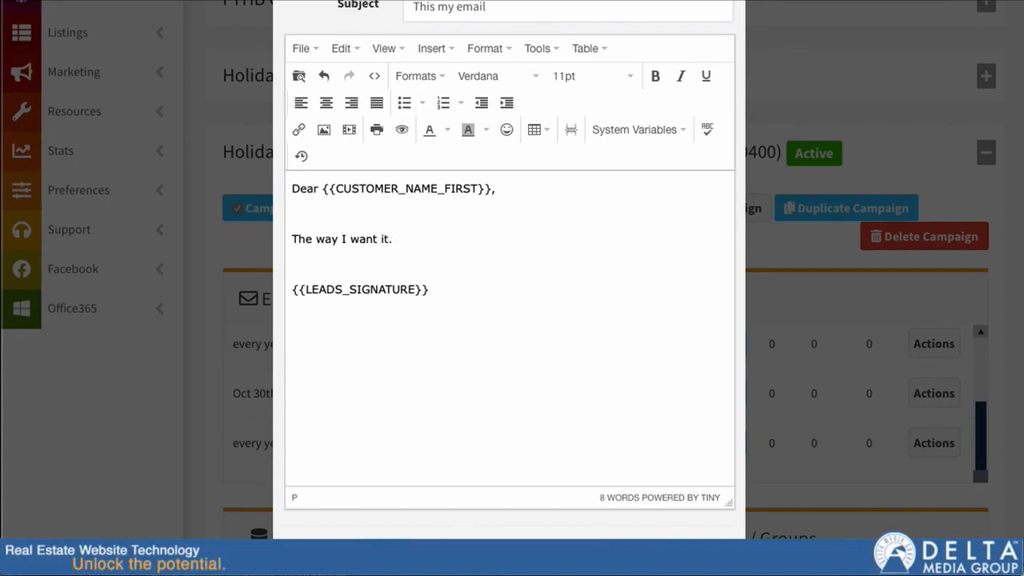
click(617, 555)
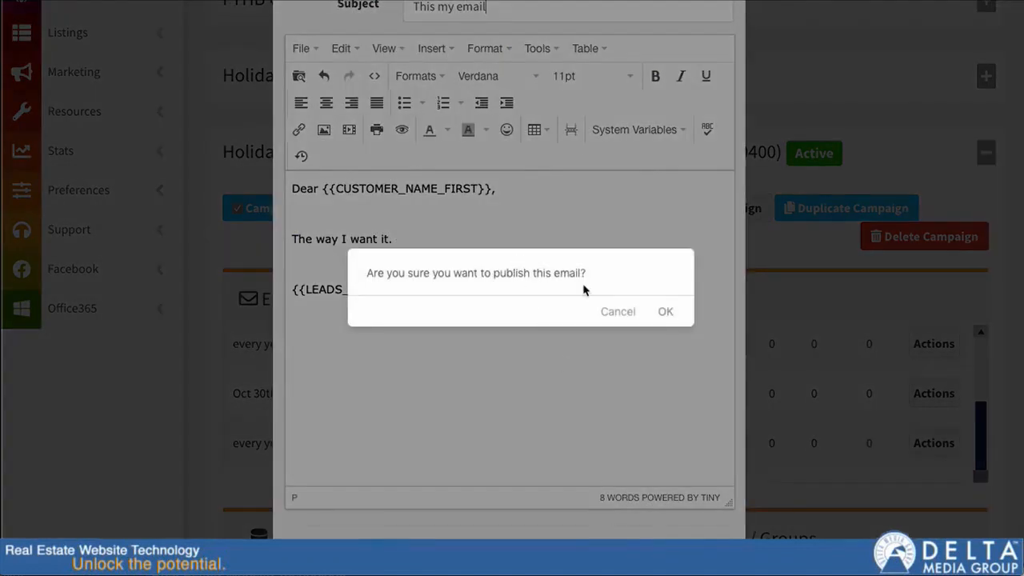
click(662, 313)
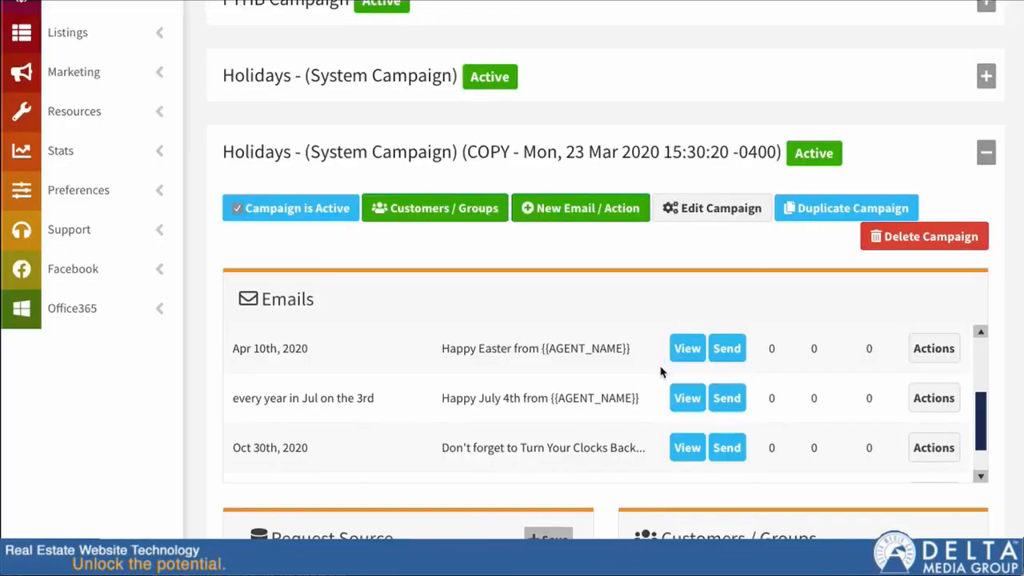
Start a new action in the copied campaign, trying the Date, Recurring and Birthday send types before keeping Interval.
scroll(544, 389, down, 1)
scroll(548, 389, up, 5)
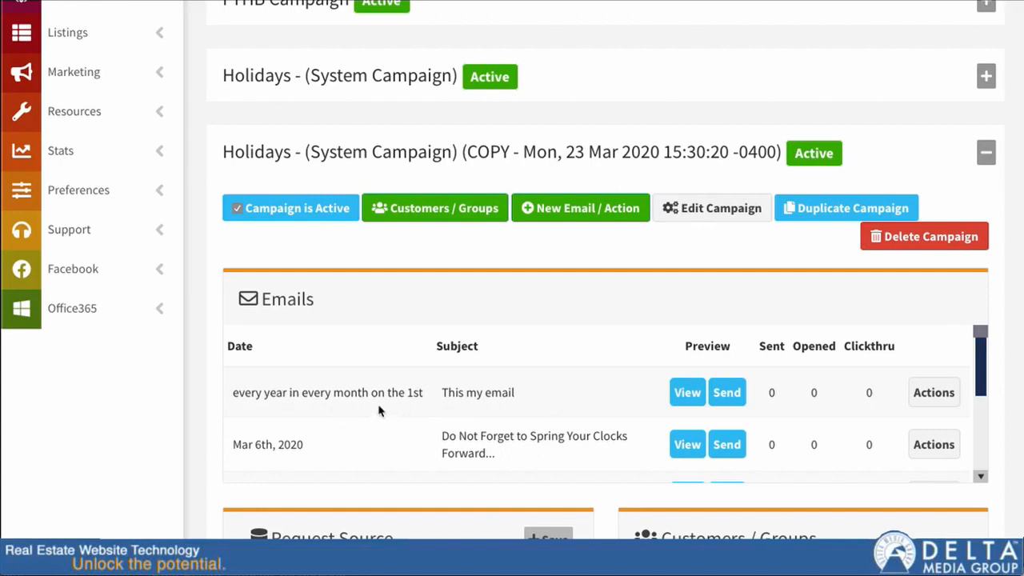
click(571, 209)
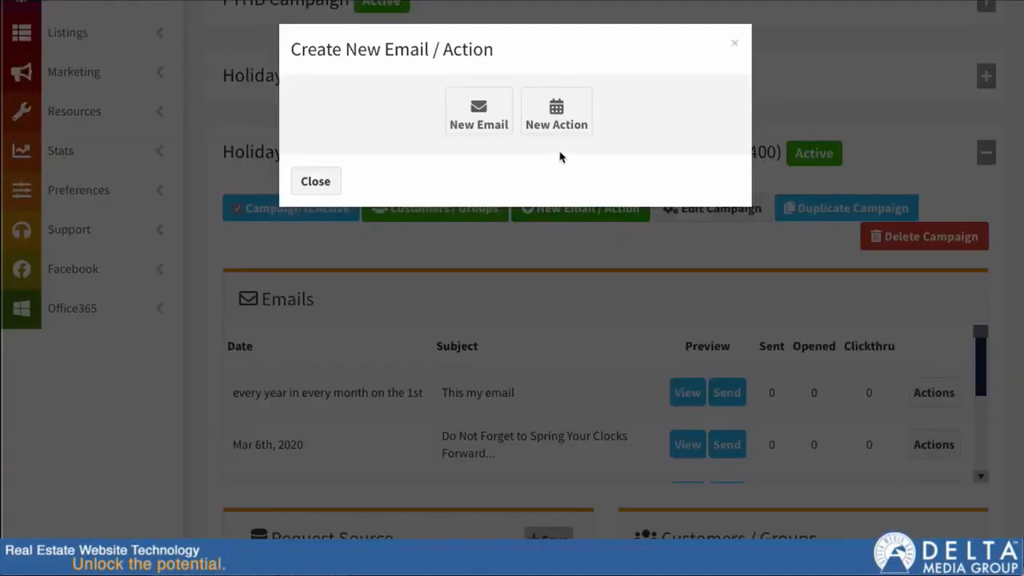
click(558, 115)
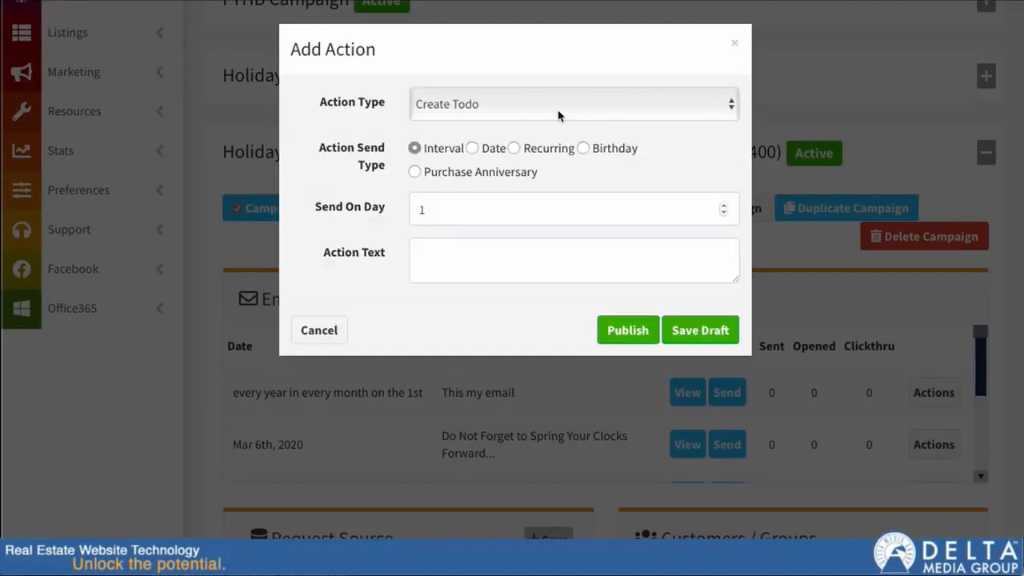
click(474, 149)
click(514, 149)
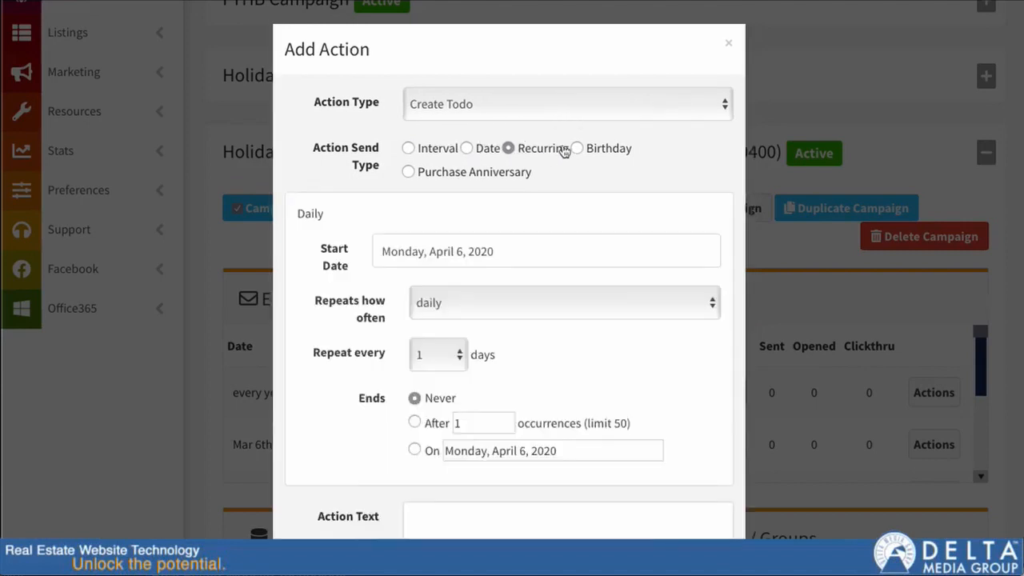
click(581, 148)
click(414, 147)
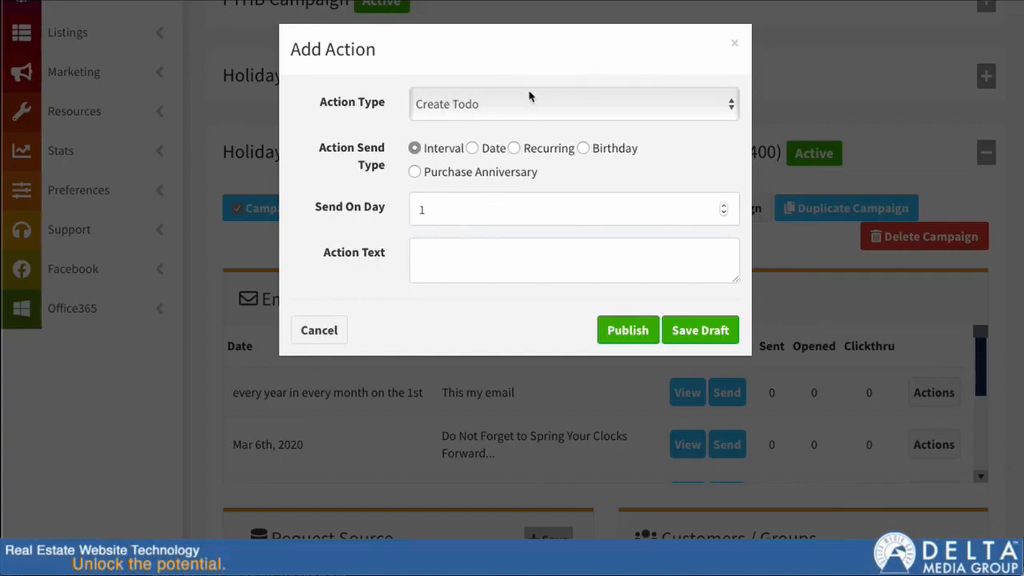
Set the Create Todo action's text to "Follow up with a call".
click(440, 210)
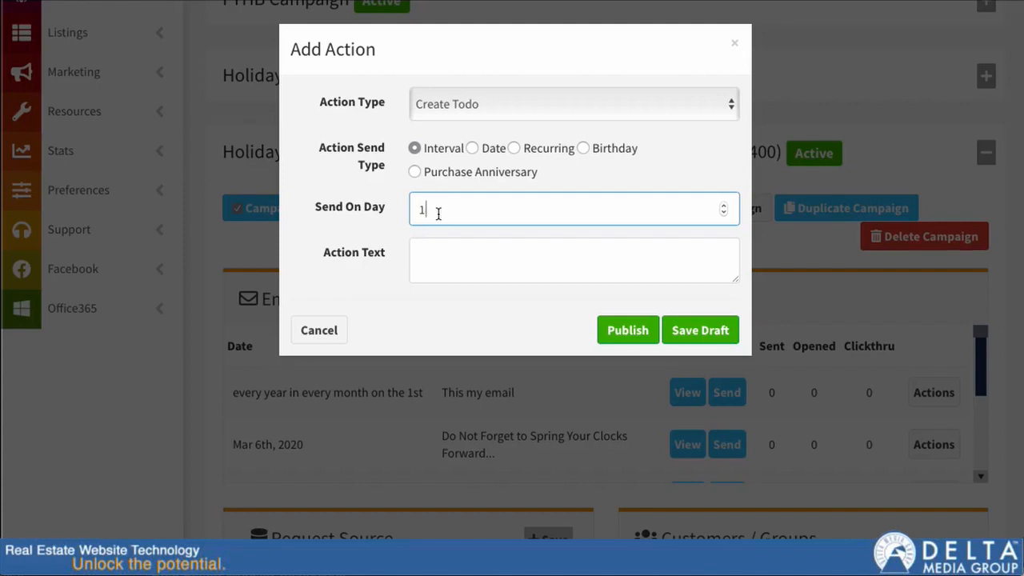
click(452, 250)
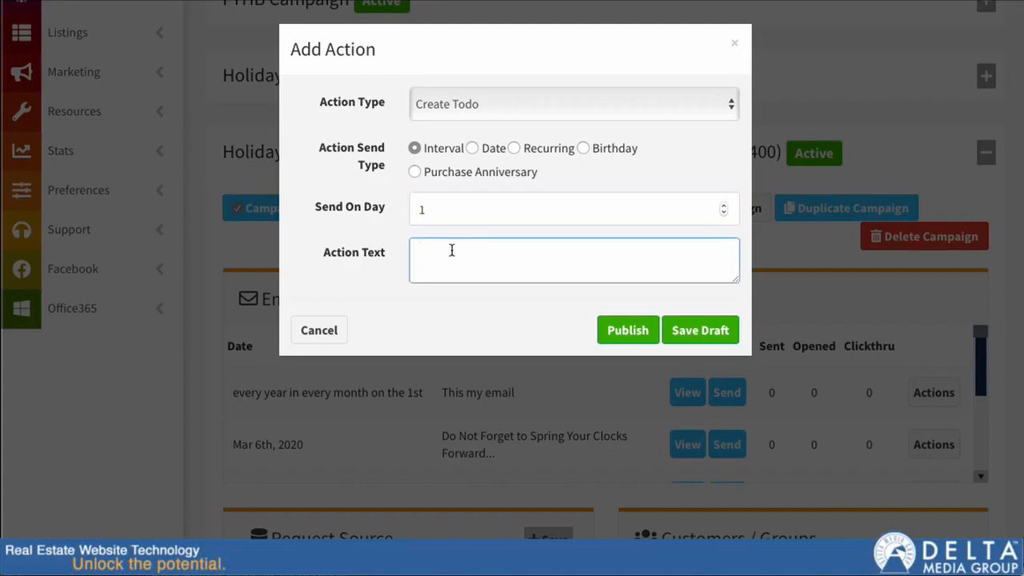
text(Folow up with a c)
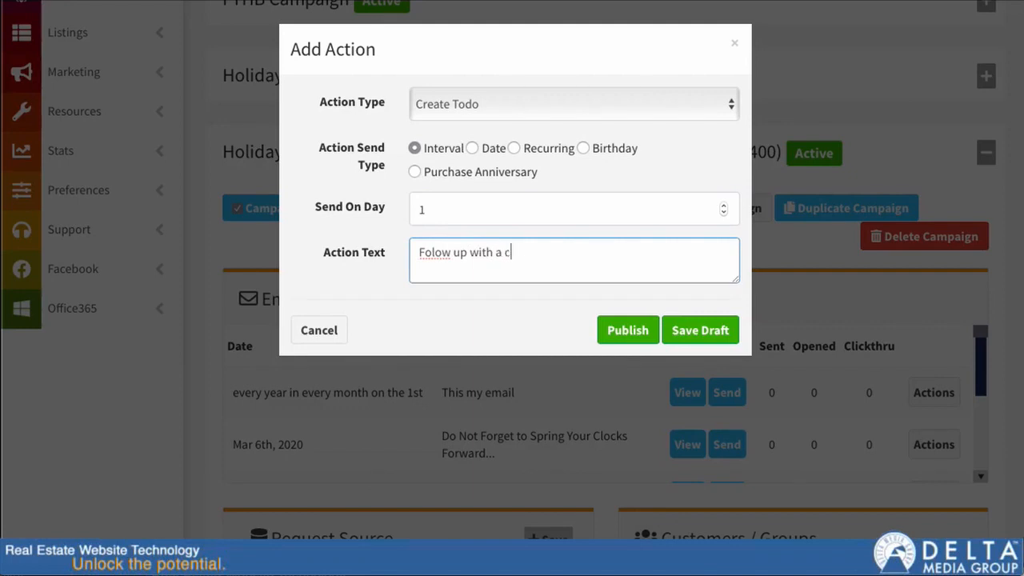
text(all)
text(l)
key(End)
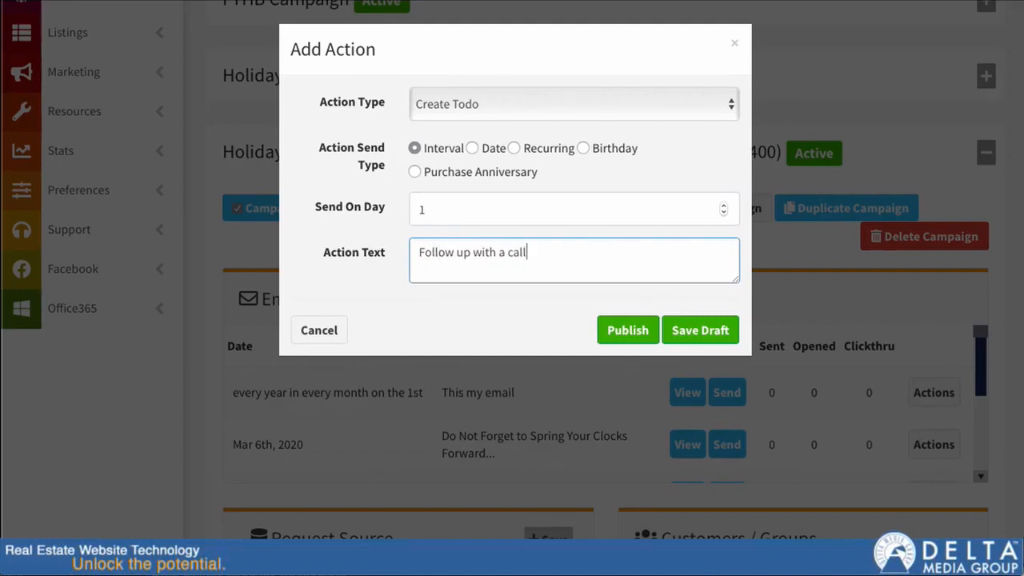
Set the action's send day to 30 and publish the action.
click(600, 208)
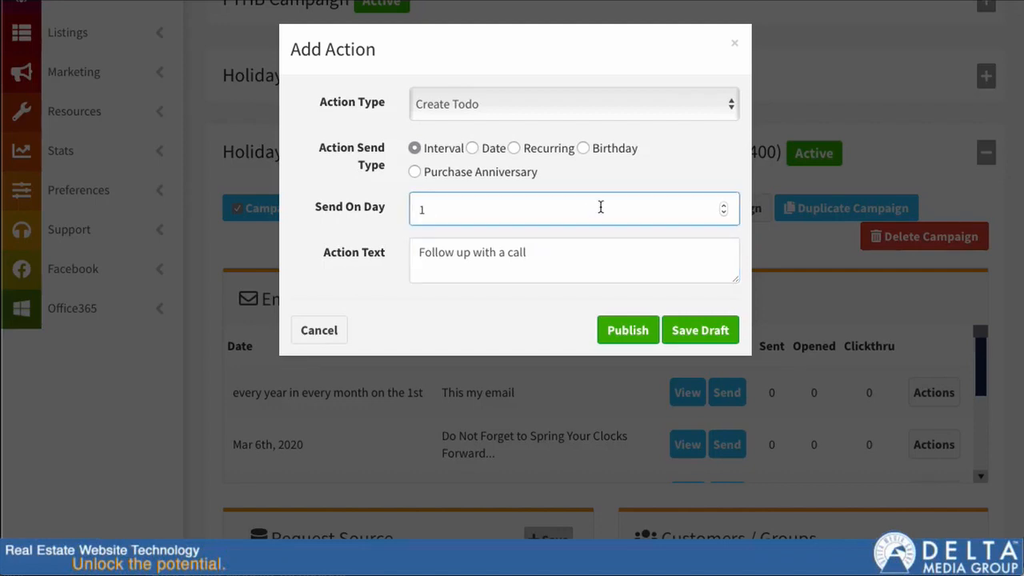
key(BackSpace)
text(30)
click(625, 331)
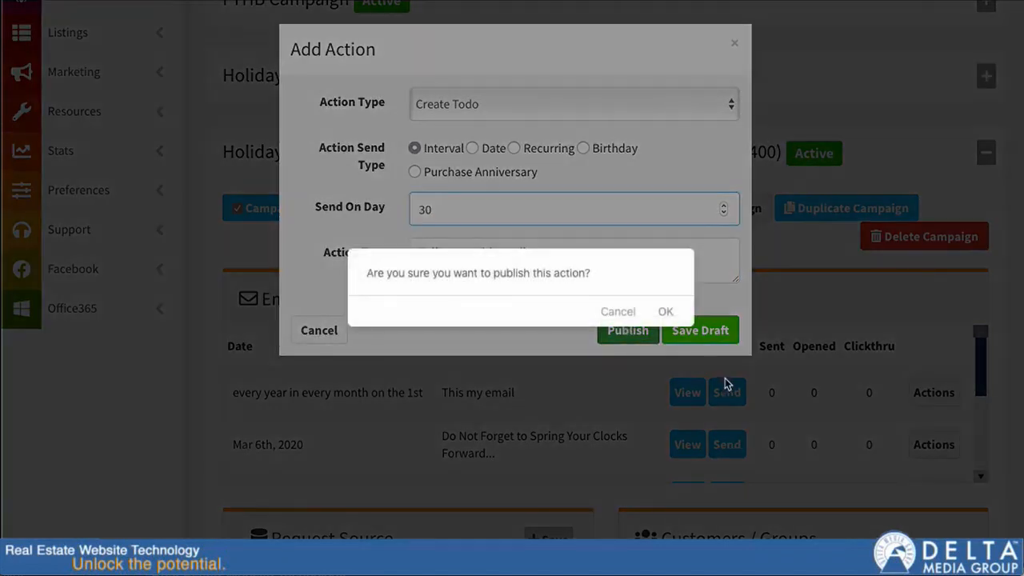
click(670, 319)
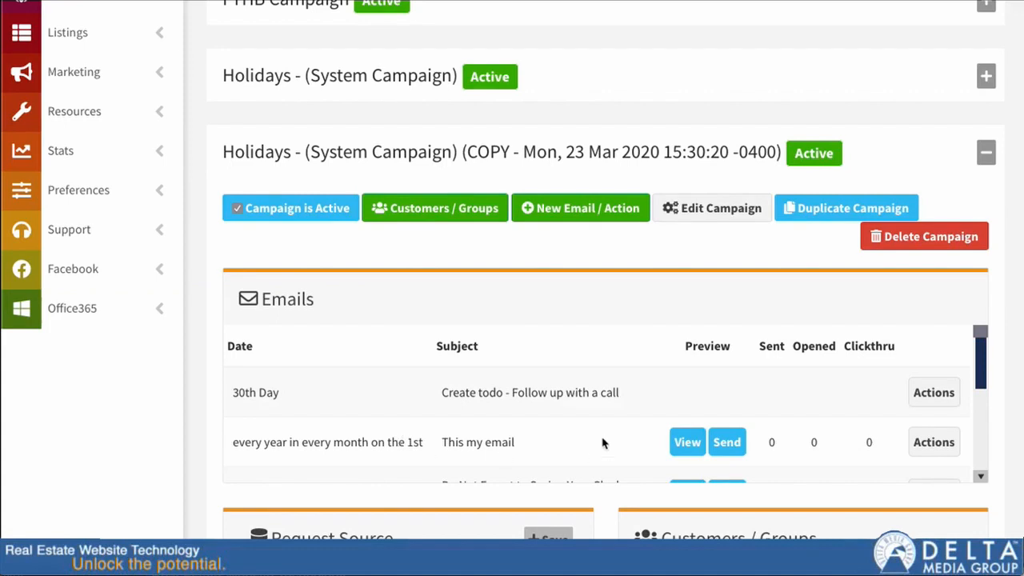
Delete the copied Holidays campaign.
scroll(483, 407, down, 2)
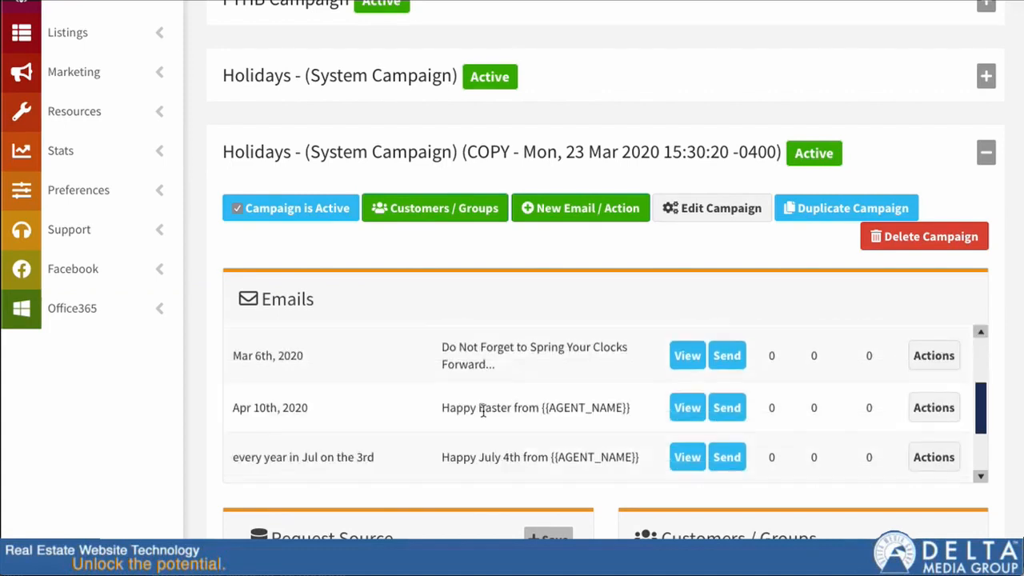
scroll(485, 413, up, 2)
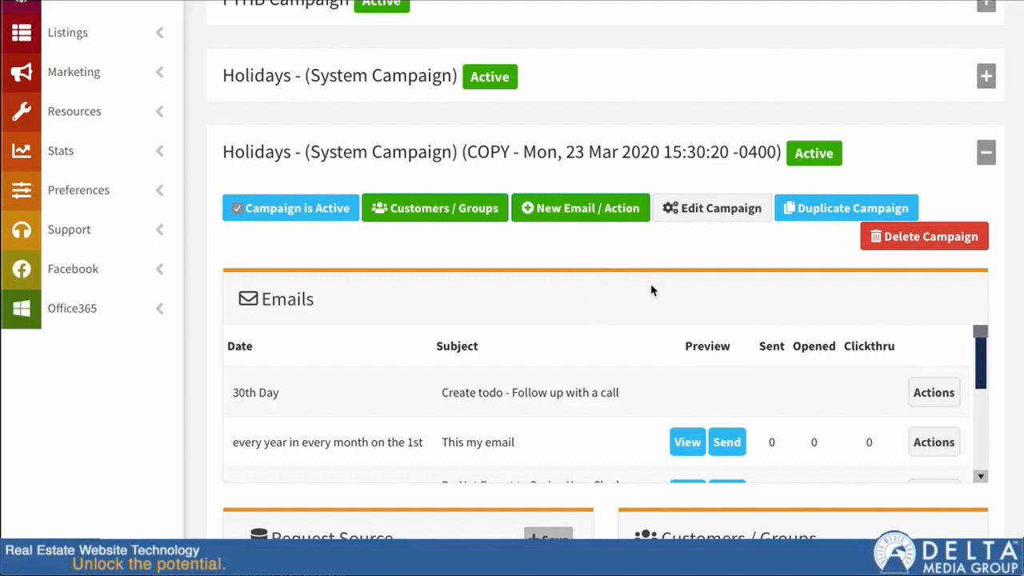
click(924, 240)
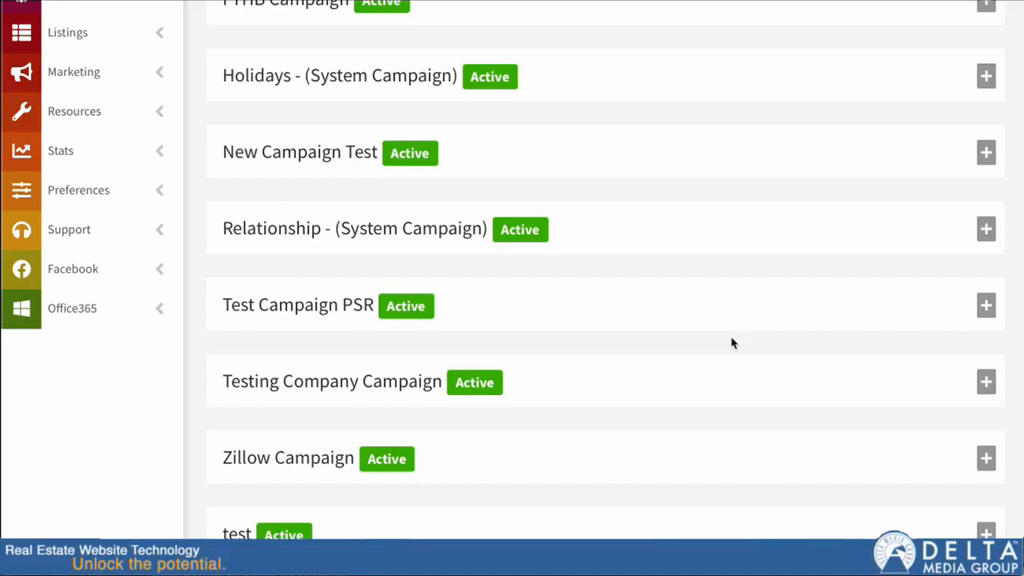
Try creating a new campaign with Public scope and Disabled end notification, then cancel the dialog.
scroll(731, 342, up, 15)
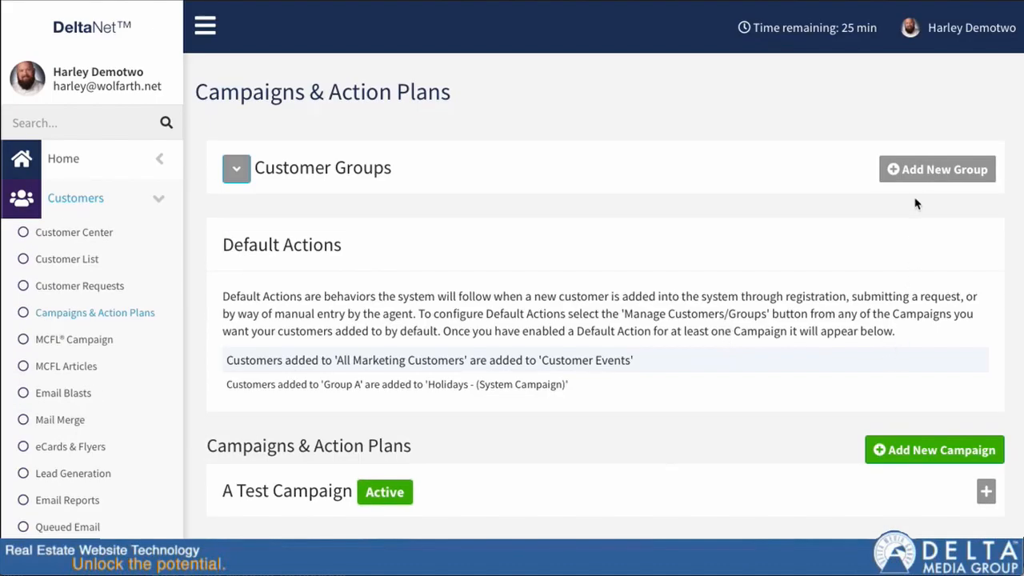
click(922, 449)
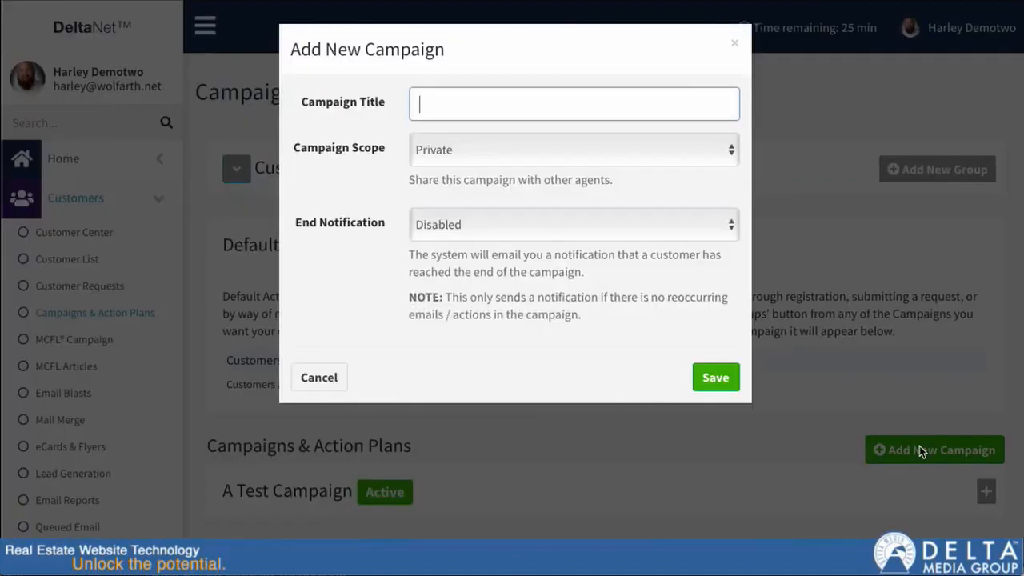
click(458, 154)
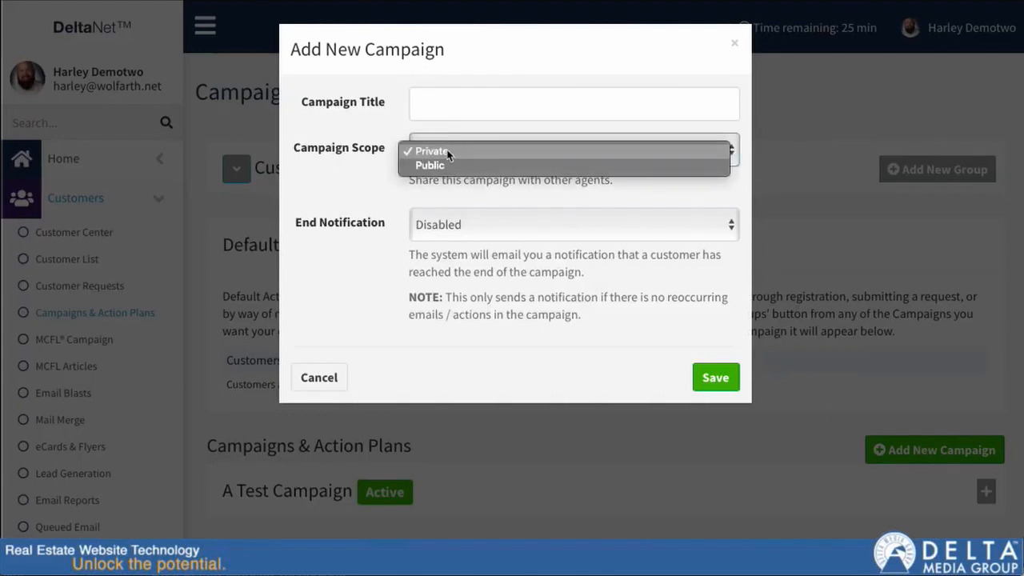
click(426, 165)
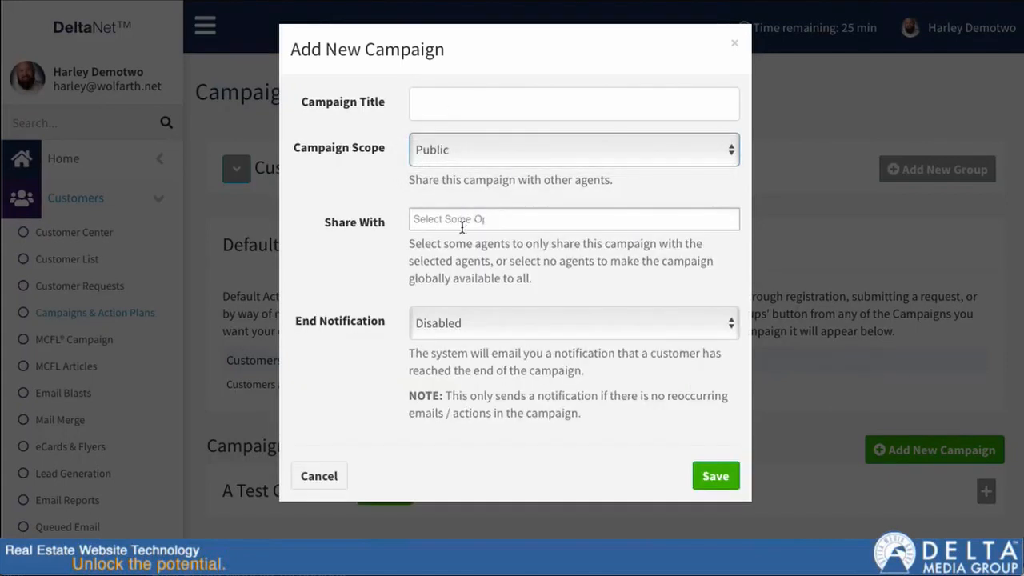
click(482, 329)
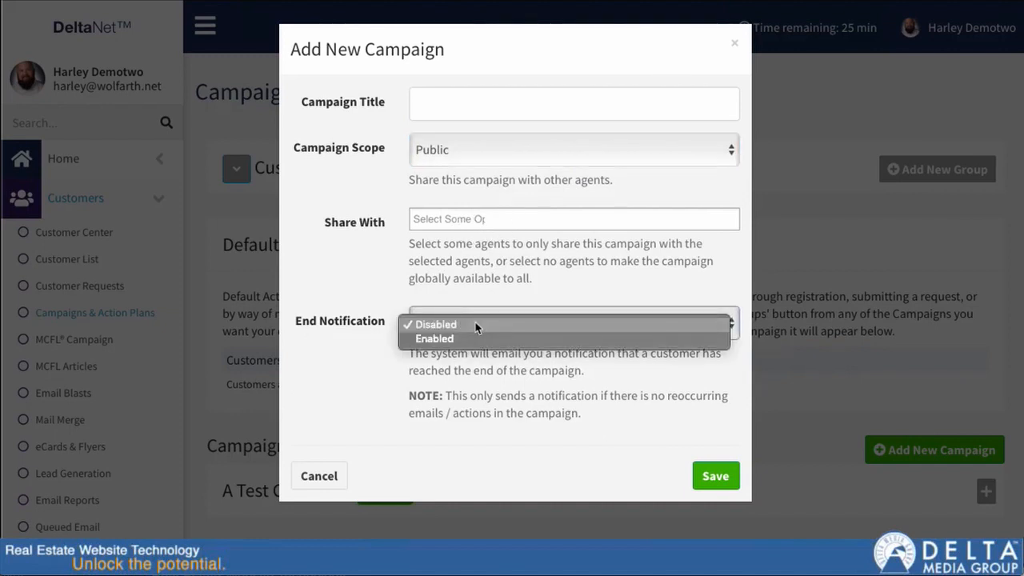
click(469, 381)
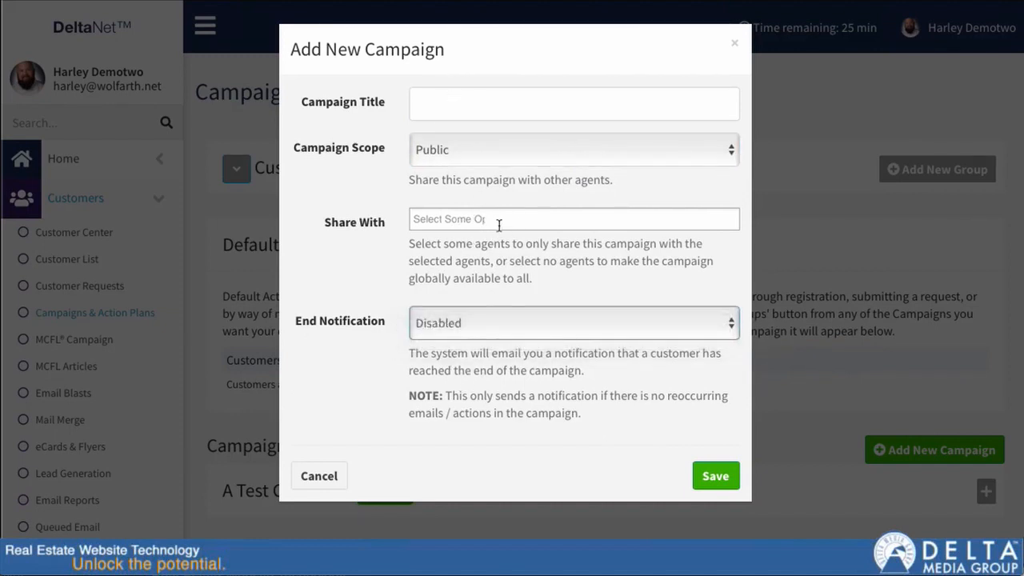
click(341, 476)
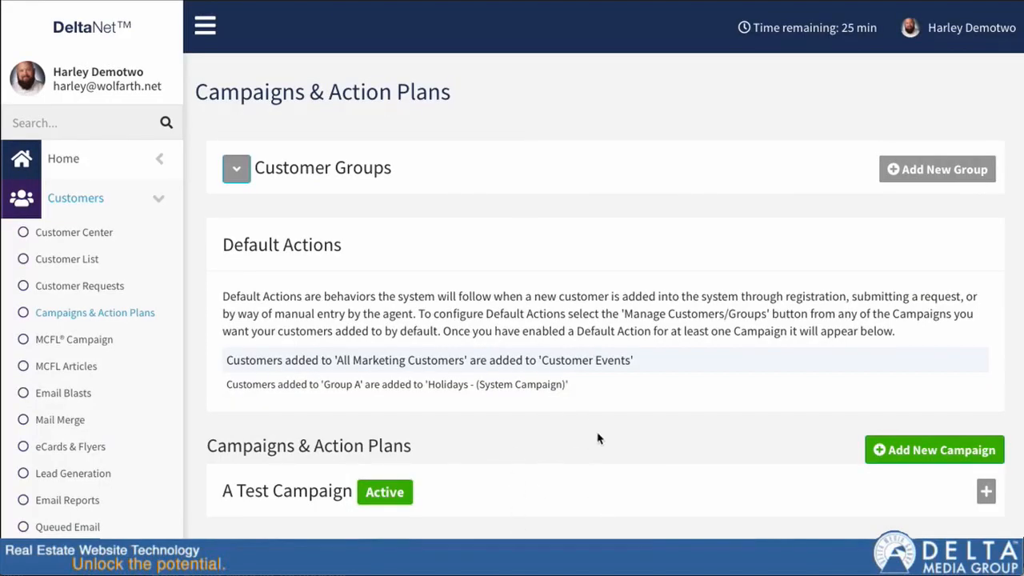
scroll(650, 479, down, 3)
scroll(638, 466, down, 5)
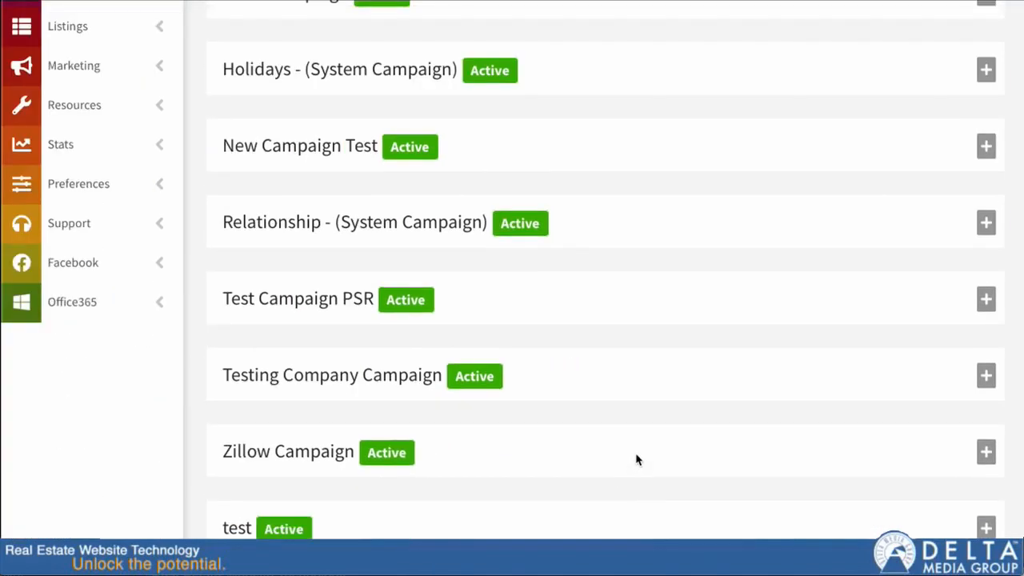
scroll(635, 459, up, 8)
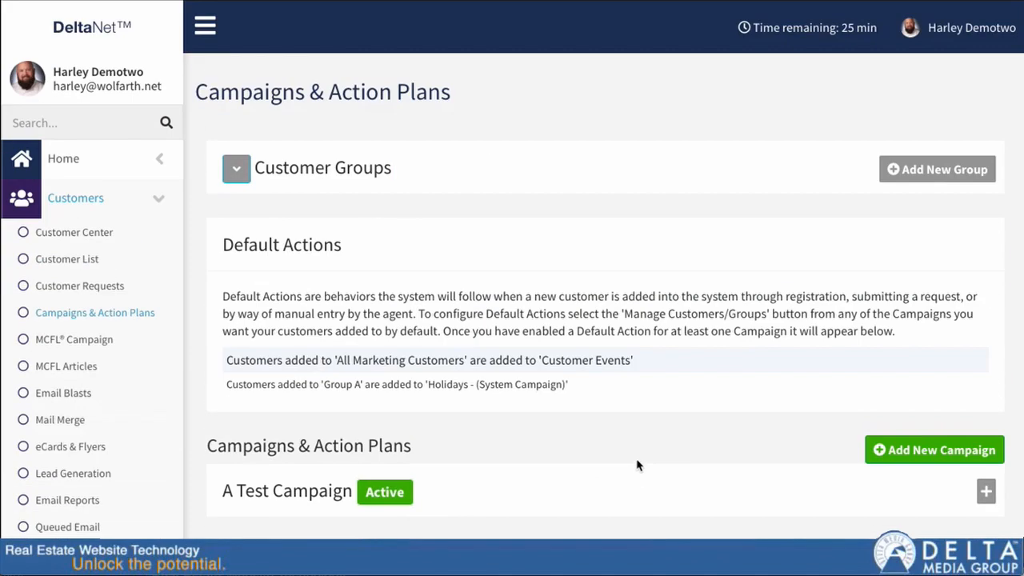